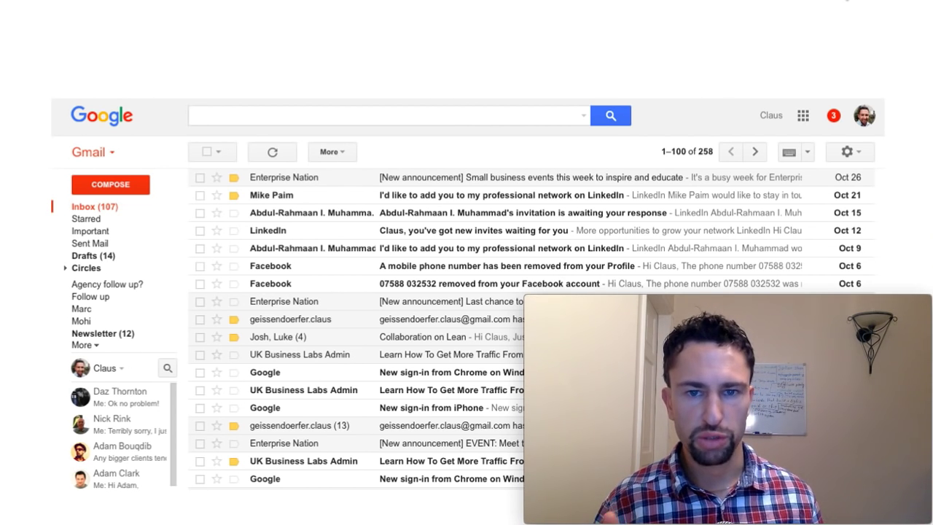
Enable the Social, Promotions, Updates and Forums inbox tabs, then route TheTopTravel Club mail to Updates
click(466, 218)
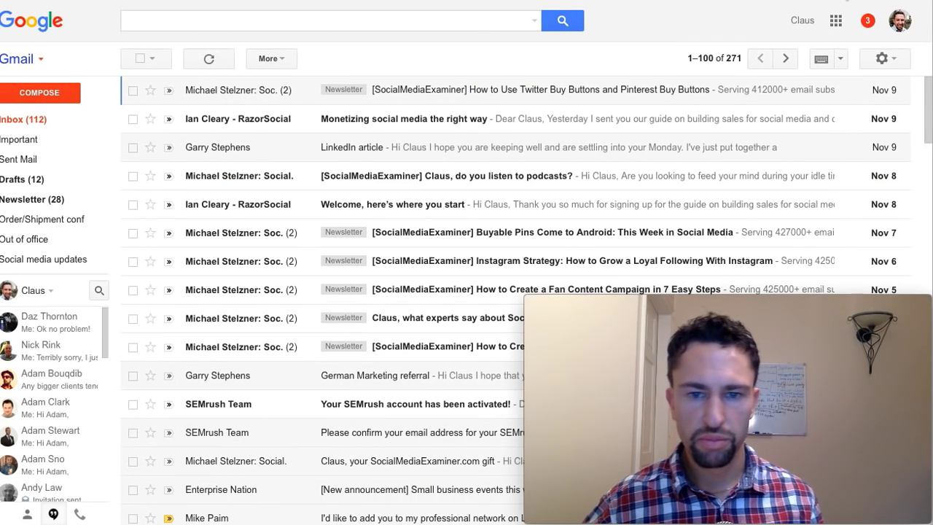
click(895, 60)
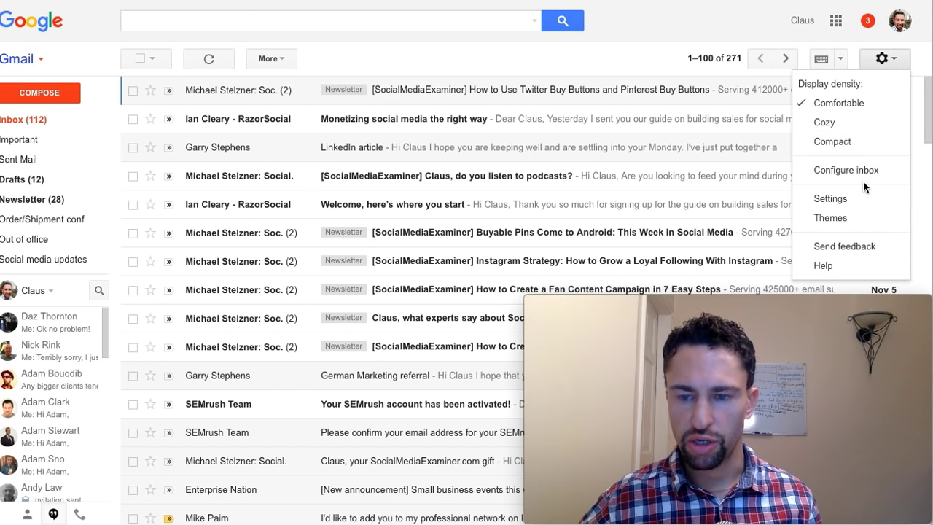
click(845, 170)
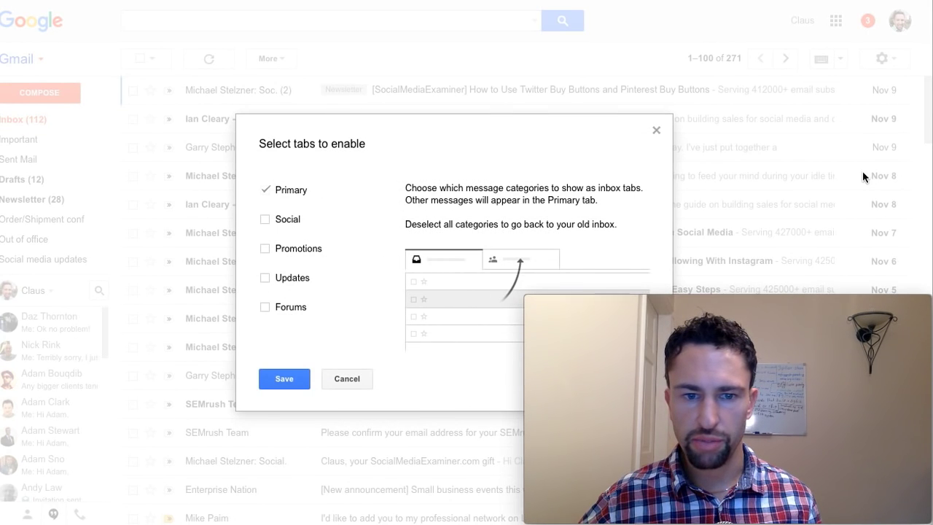
click(264, 219)
click(265, 248)
click(271, 277)
click(275, 306)
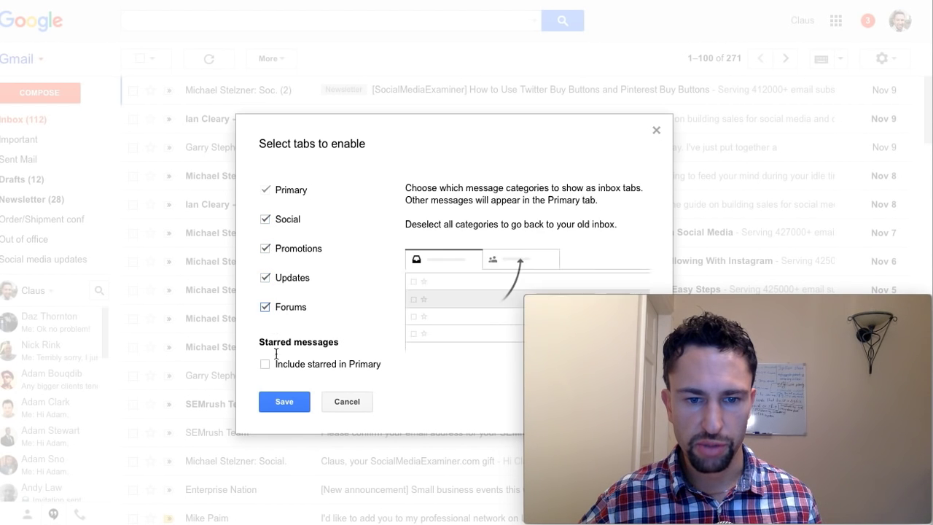
click(284, 401)
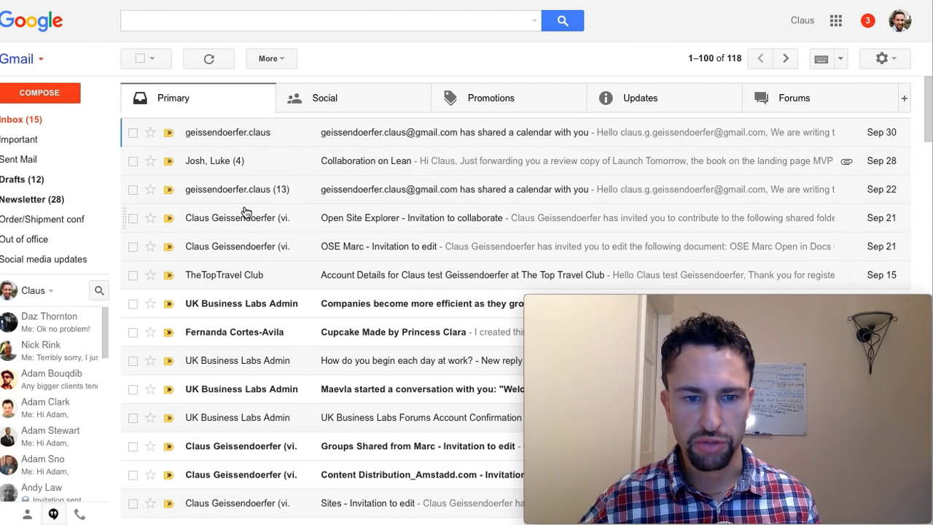
drag(221, 277, 641, 92)
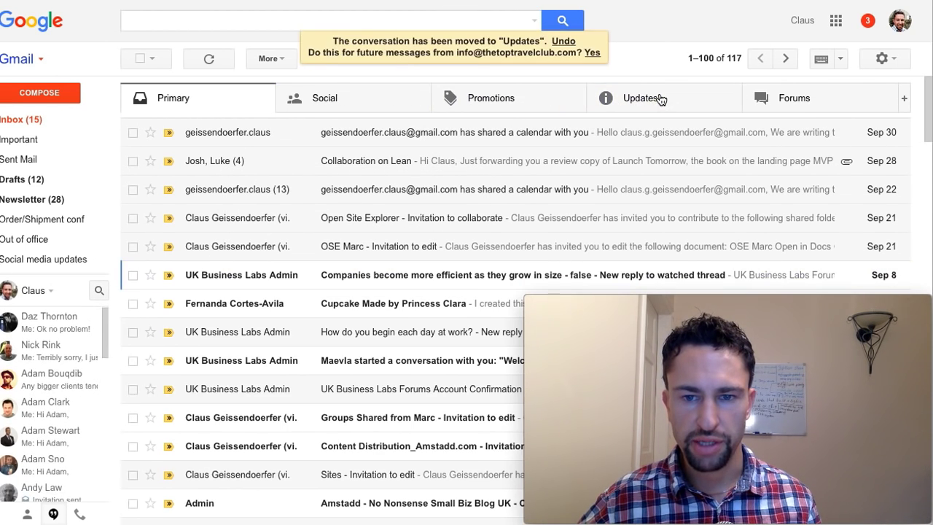
click(591, 54)
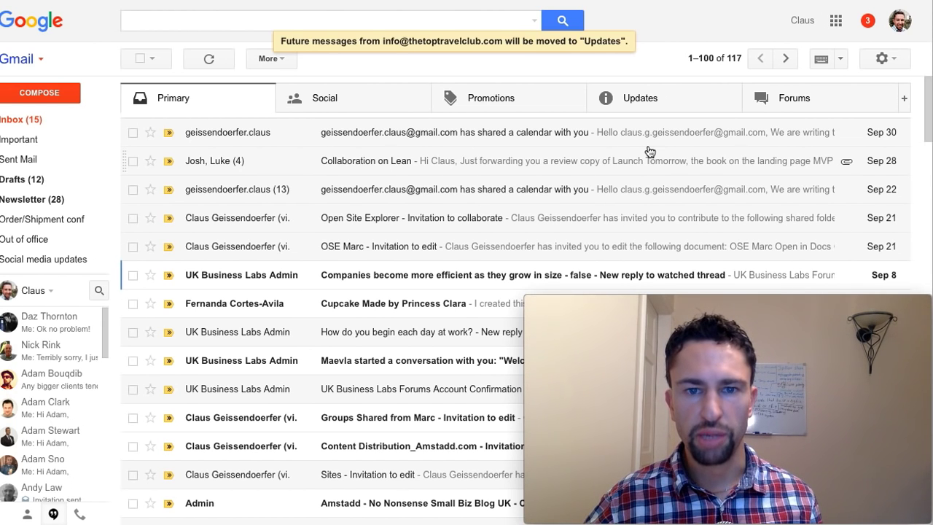
Switch the inbox type to Priority Inbox, remove the Starred and one empty section, and save
click(882, 59)
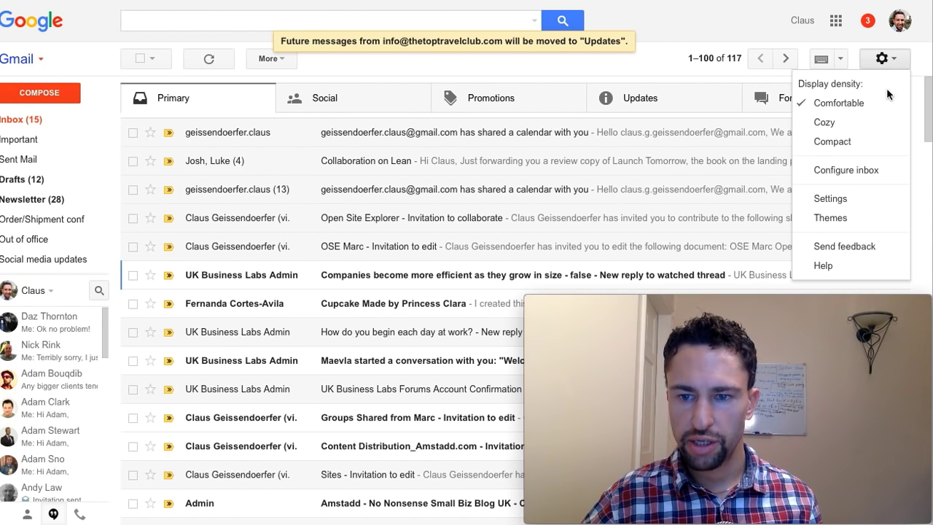
click(864, 196)
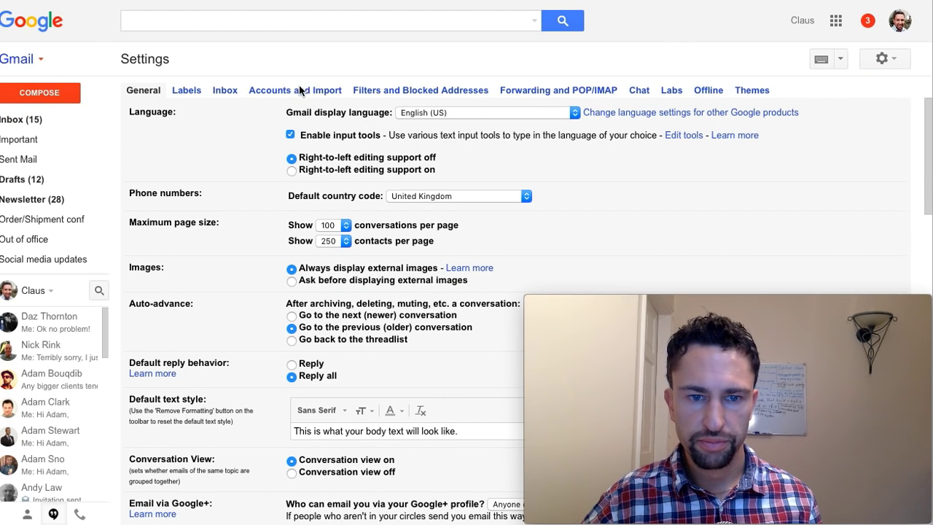
click(225, 90)
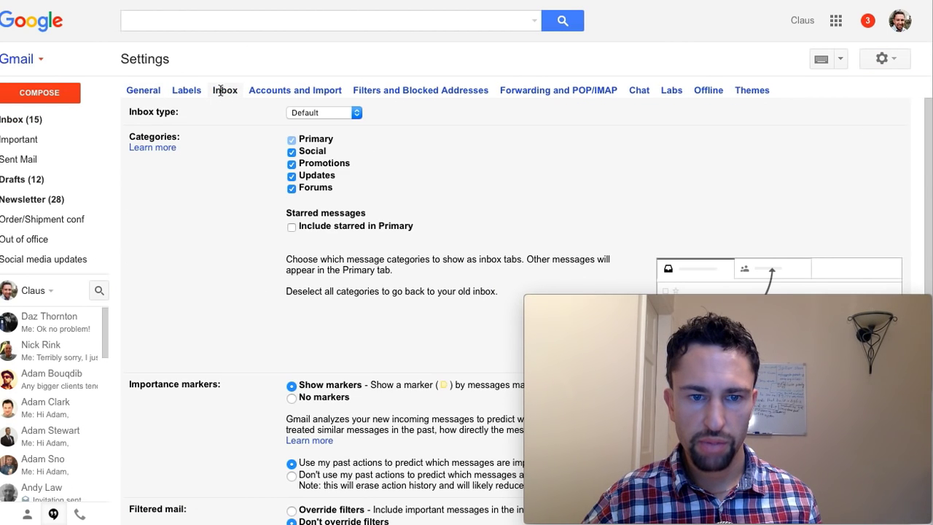
click(345, 115)
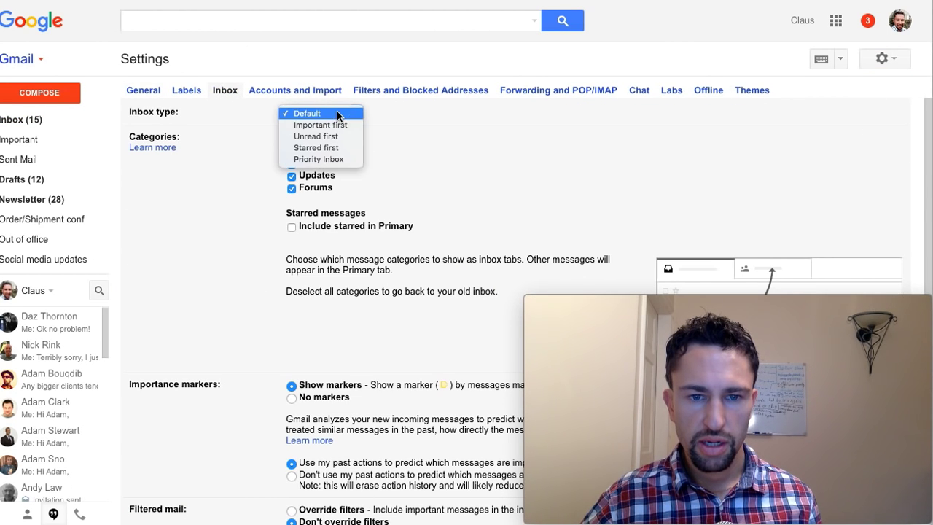
click(328, 159)
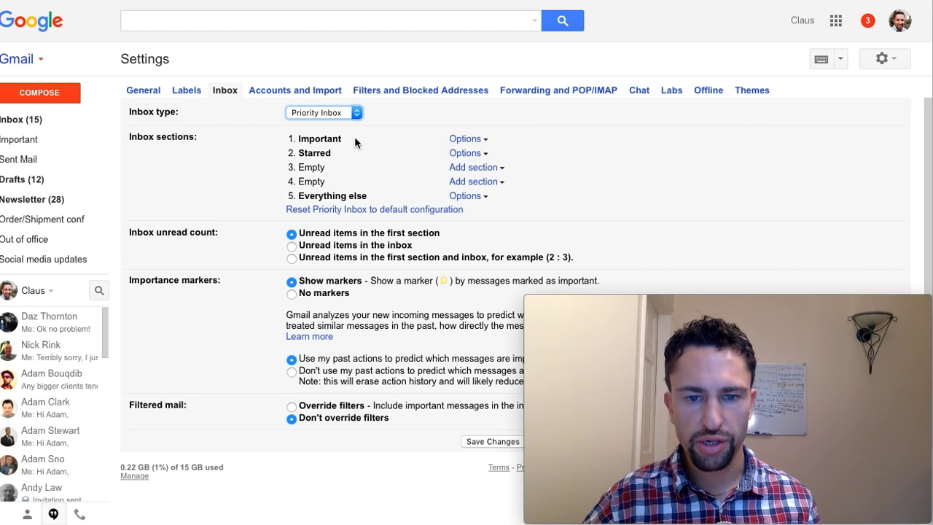
click(468, 157)
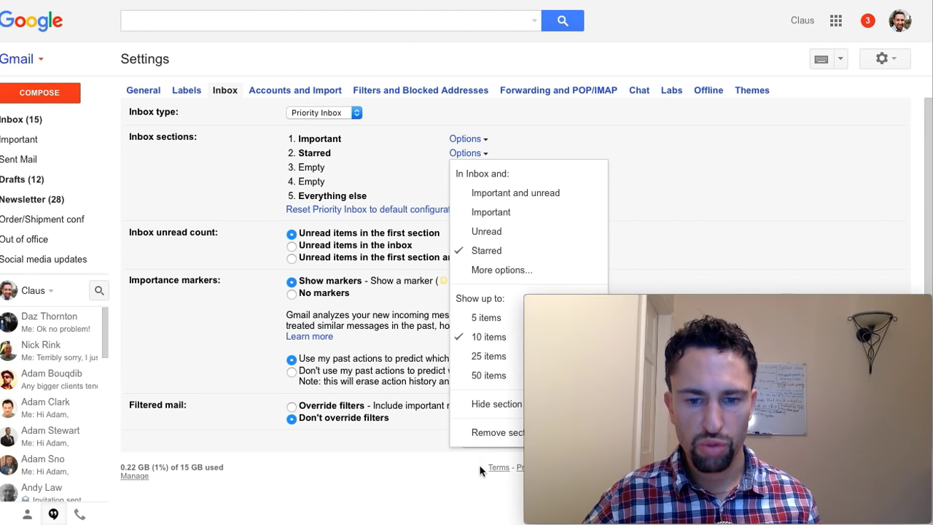
click(486, 436)
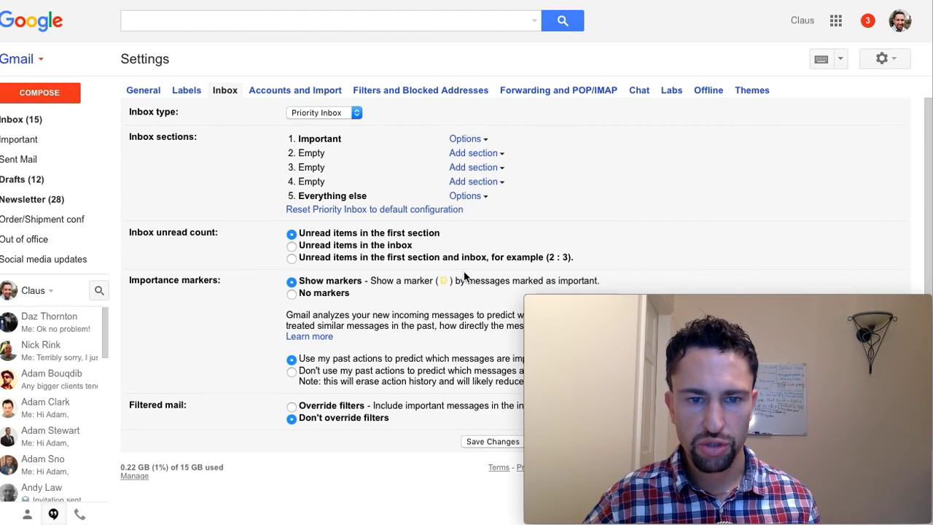
click(470, 169)
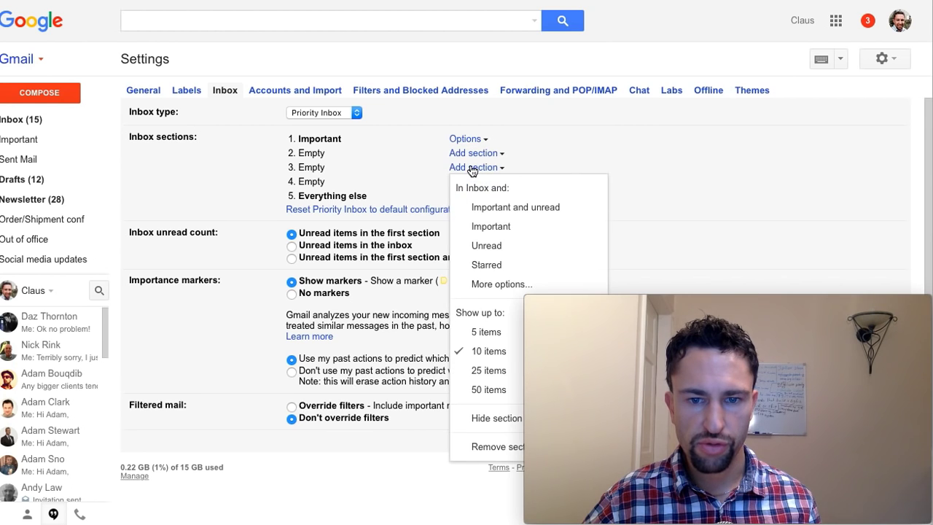
click(486, 449)
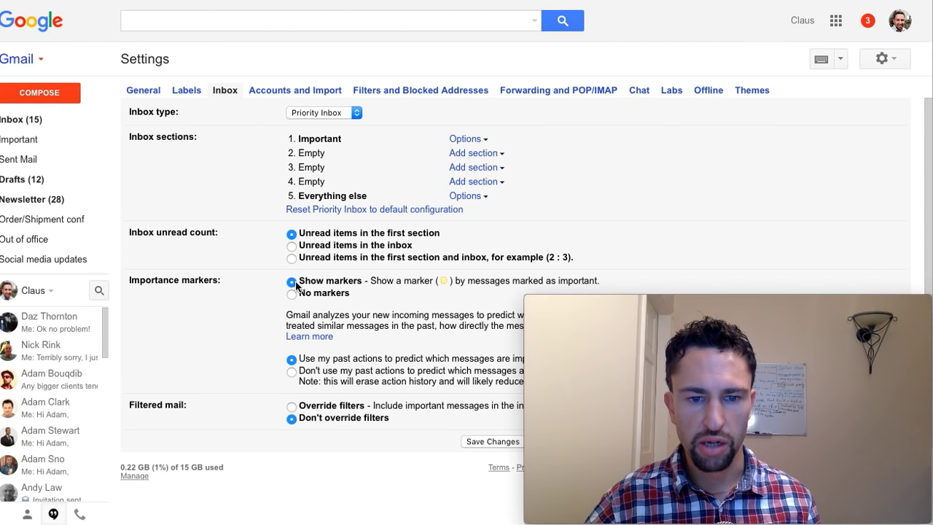
click(497, 441)
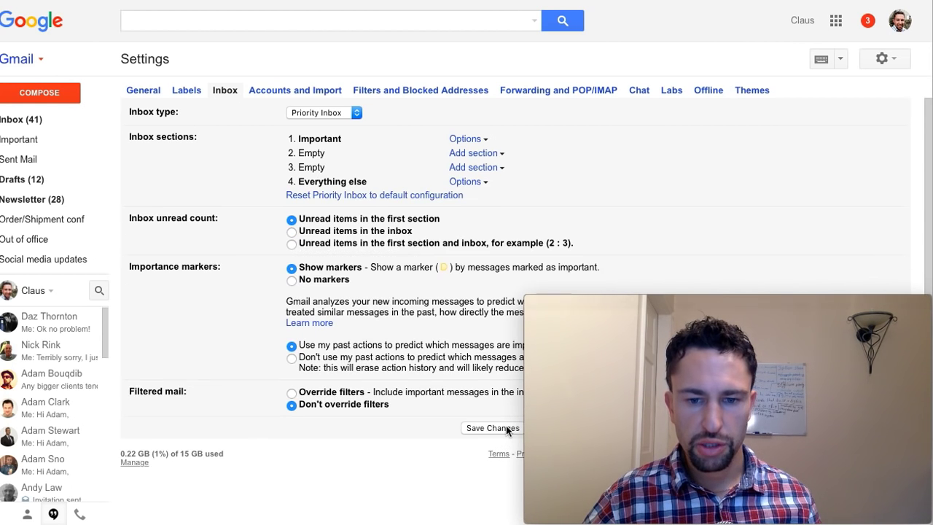
click(504, 430)
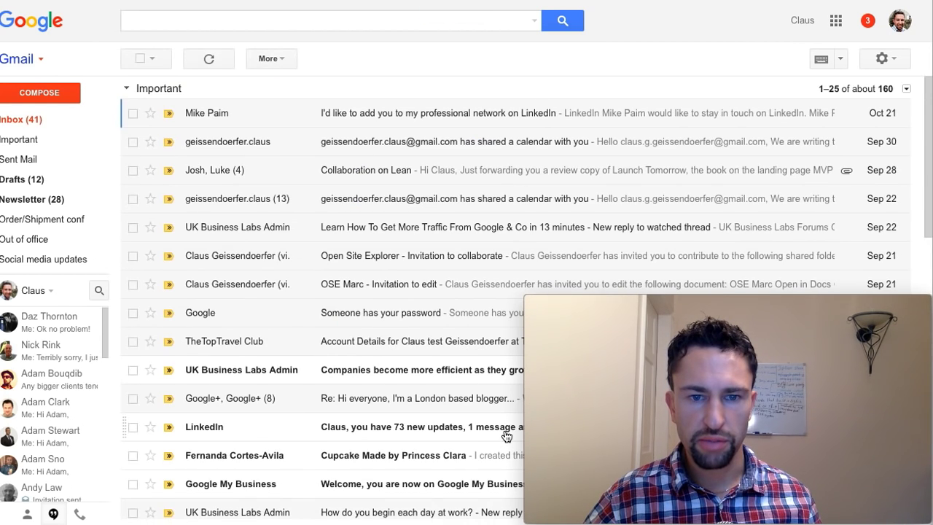
Mark the TheTopTravel Club conversation as not important and refresh the Priority Inbox
scroll(270, 212, down, 5)
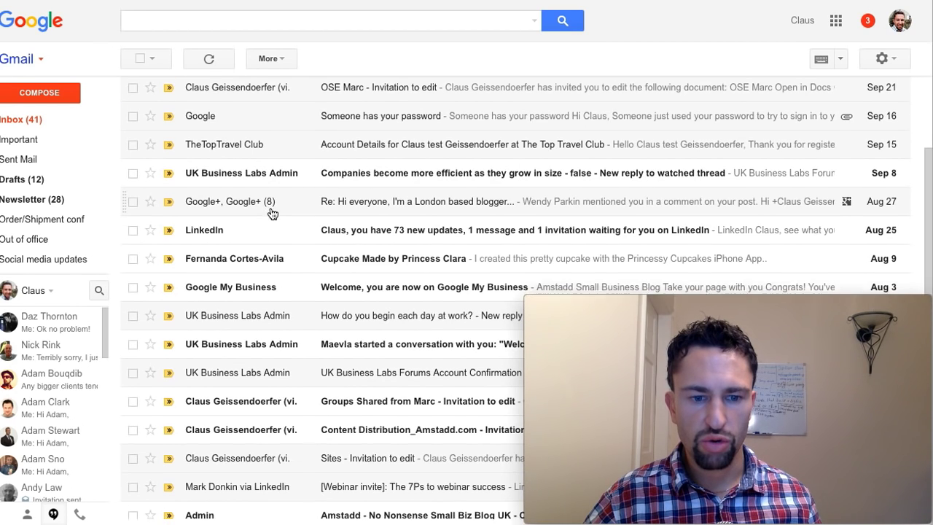
scroll(271, 213, down, 1)
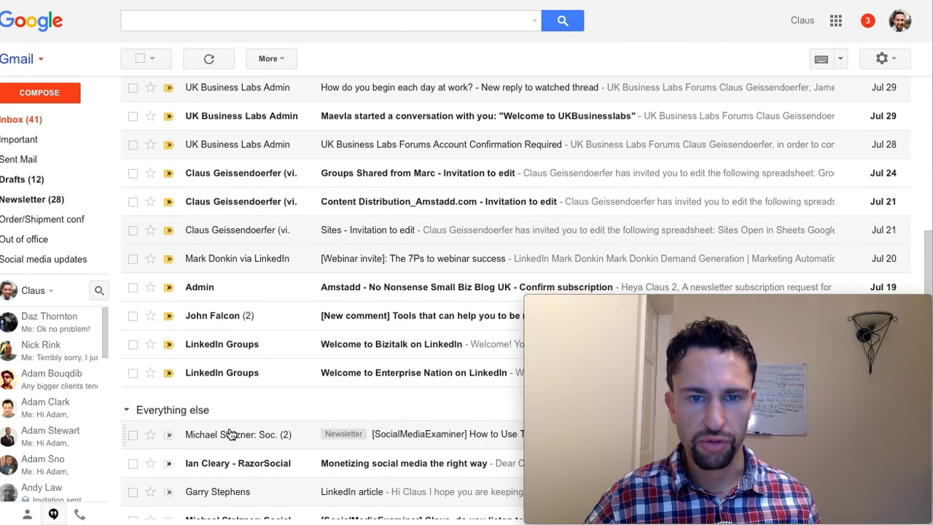
scroll(230, 434, up, 6)
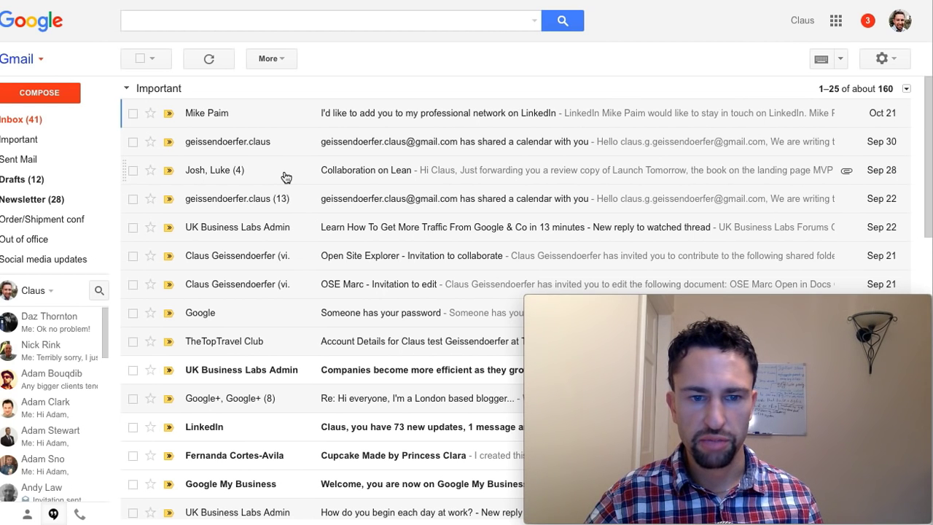
scroll(287, 175, down, 5)
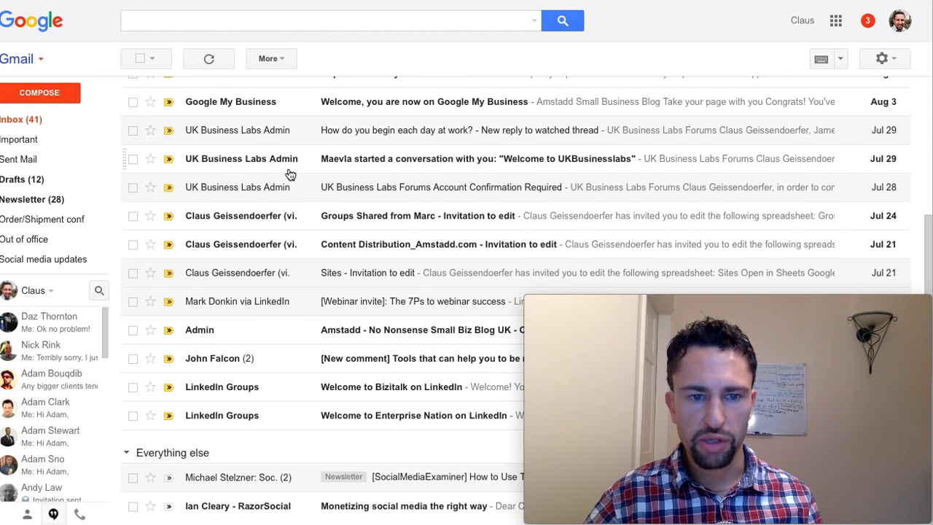
scroll(289, 174, up, 5)
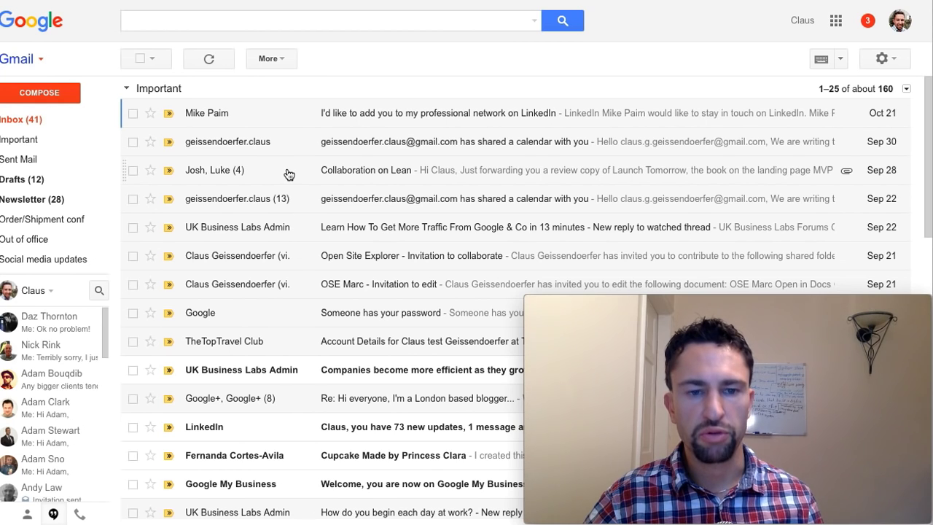
click(169, 342)
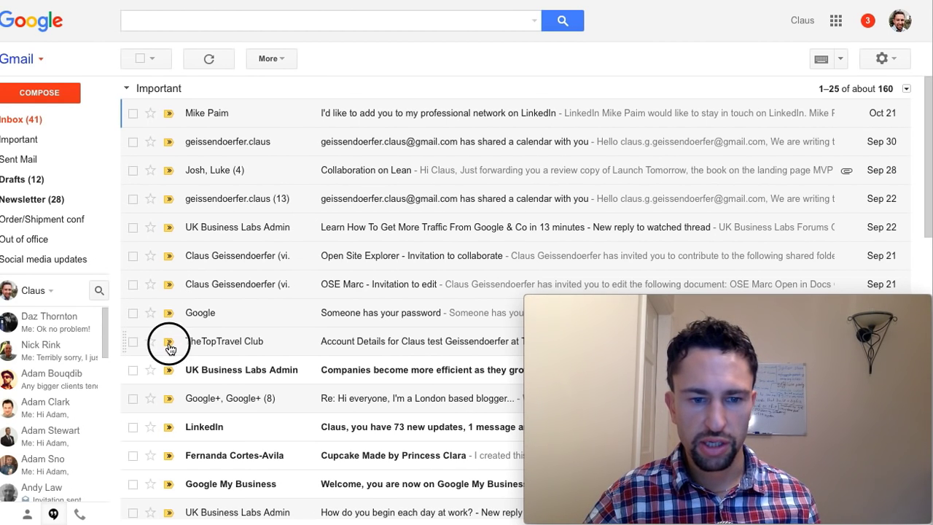
click(52, 121)
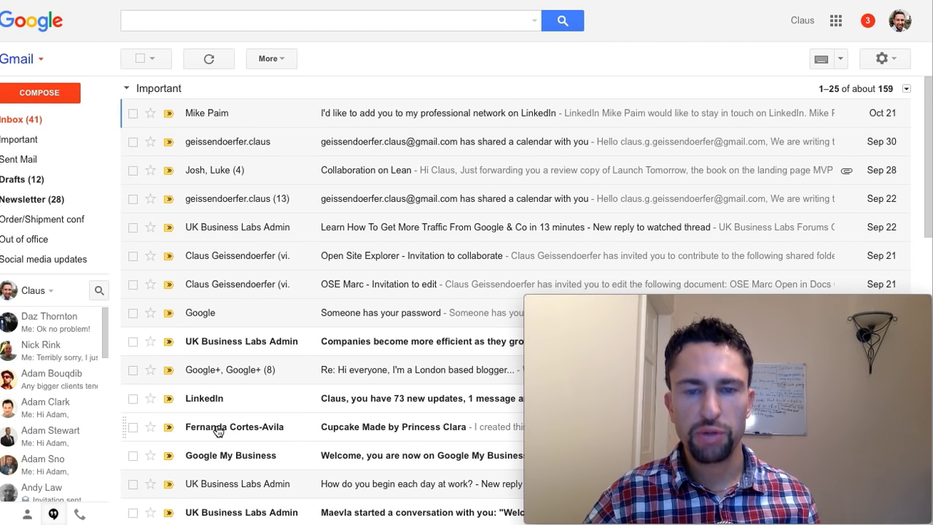
mouse_move(217, 431)
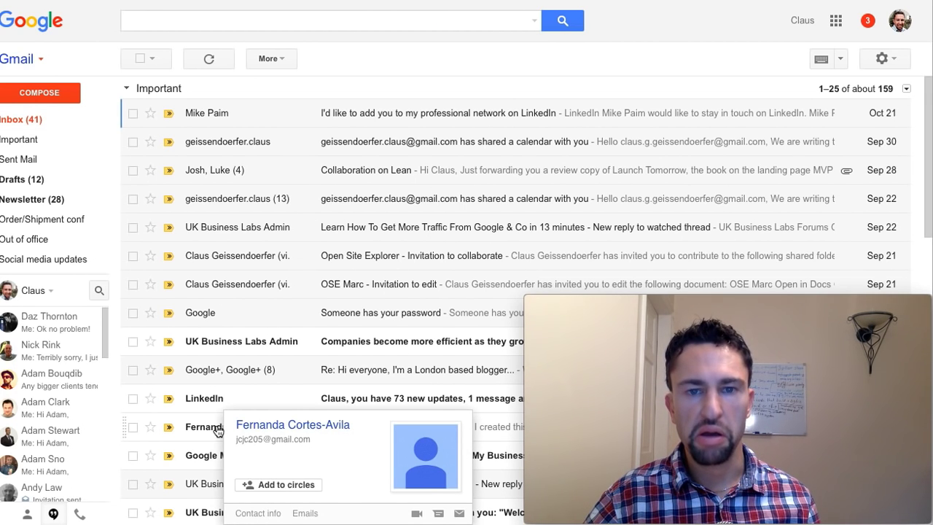
scroll(225, 328, down, 10)
scroll(226, 330, up, 10)
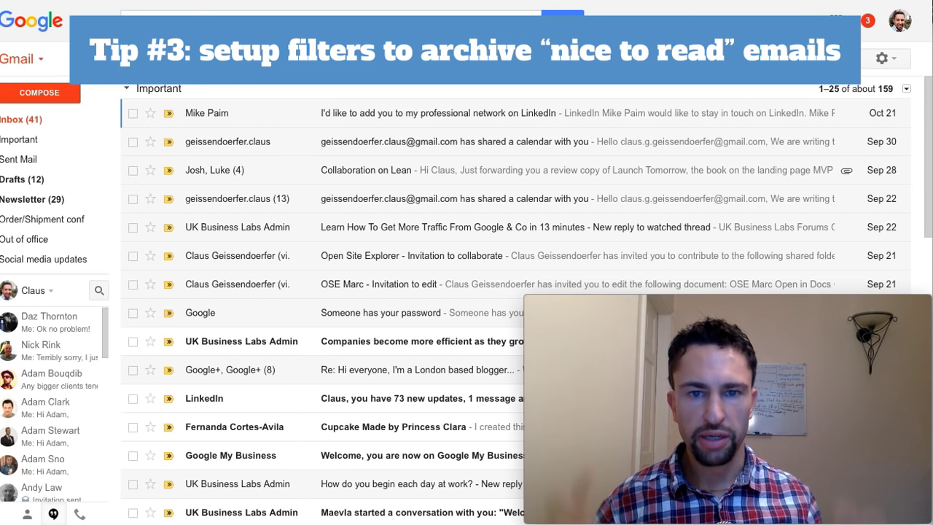
Start a filter for messages like the Social Media Examiner 'Twitter Buy Buttons' email
scroll(308, 191, down, 7)
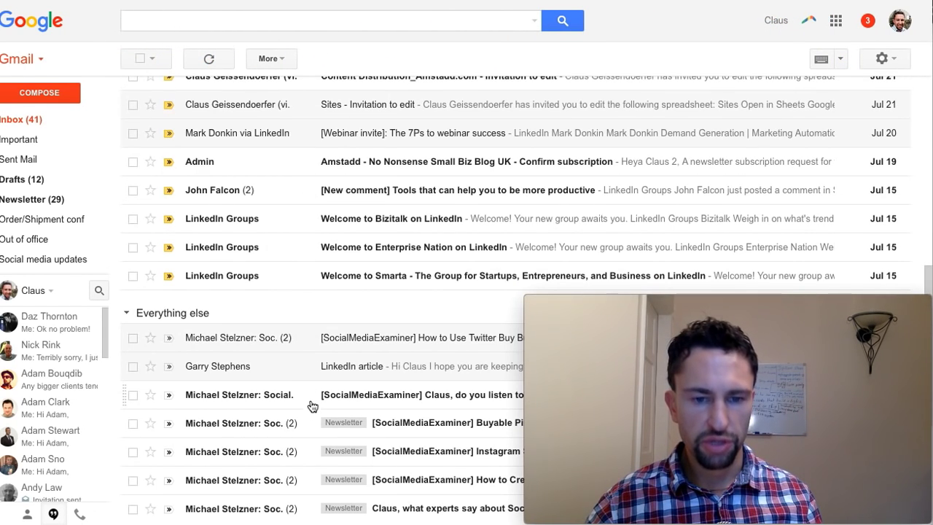
click(253, 339)
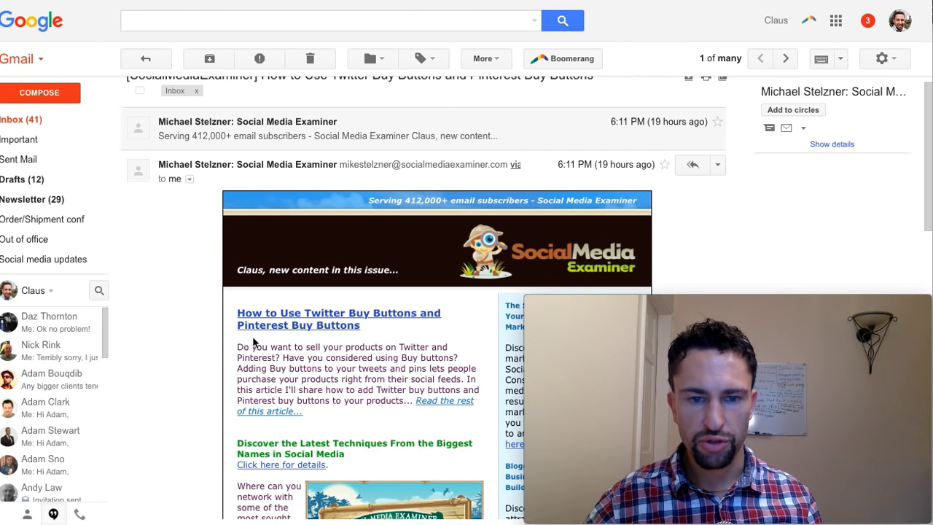
click(503, 64)
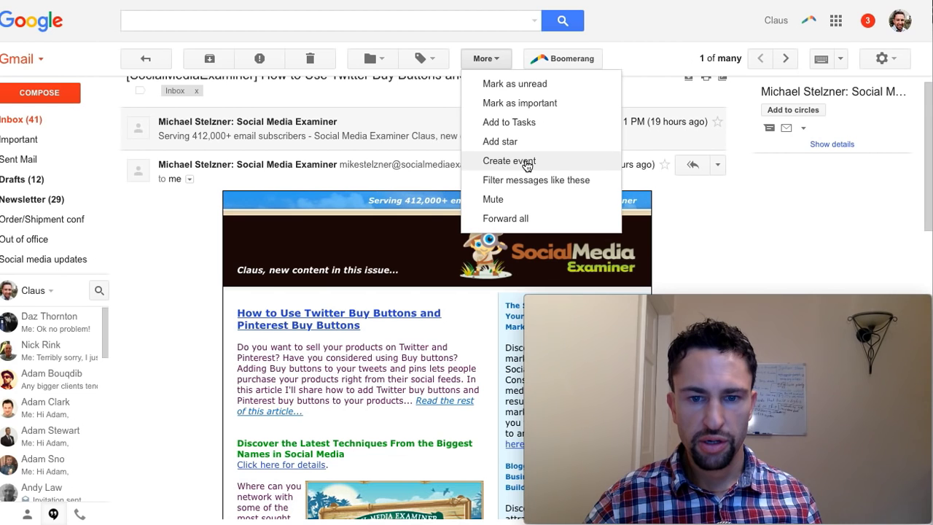
click(521, 182)
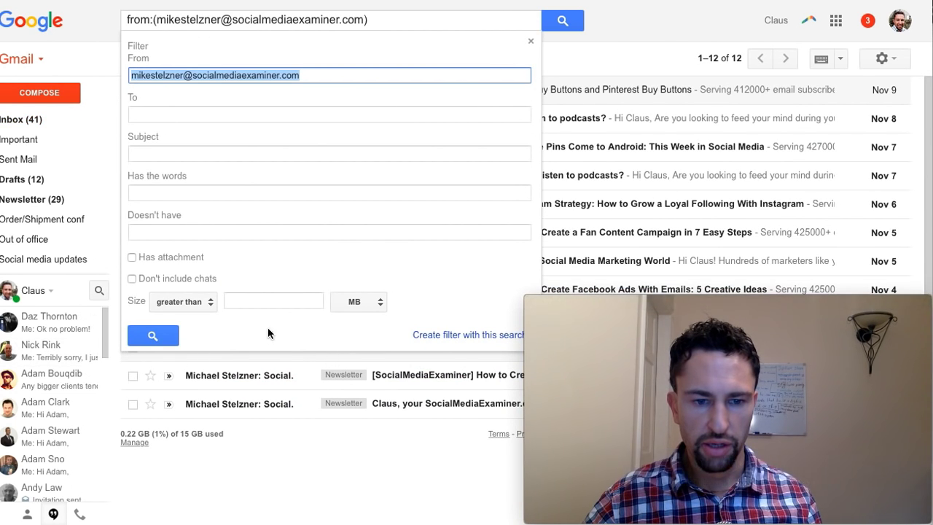
click(506, 334)
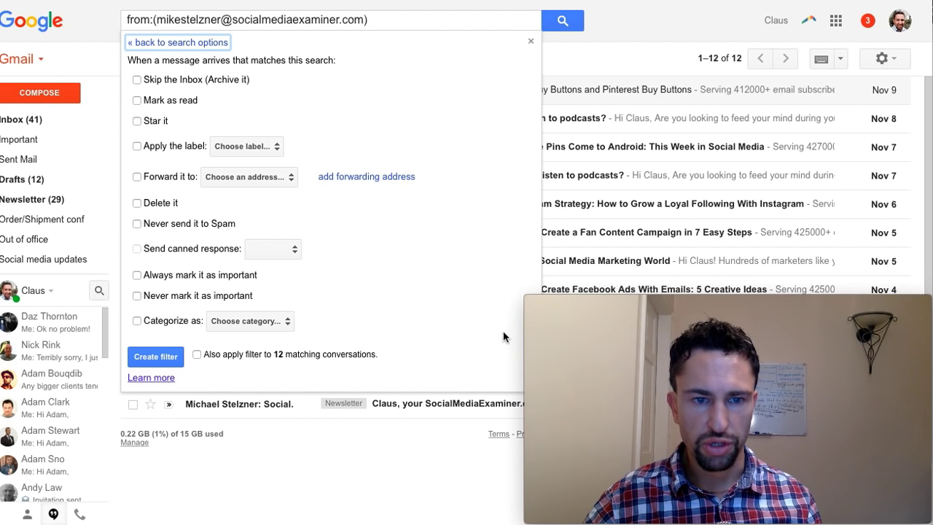
Make the filter skip the inbox and apply Newsletter, including the 12 existing conversations
click(198, 81)
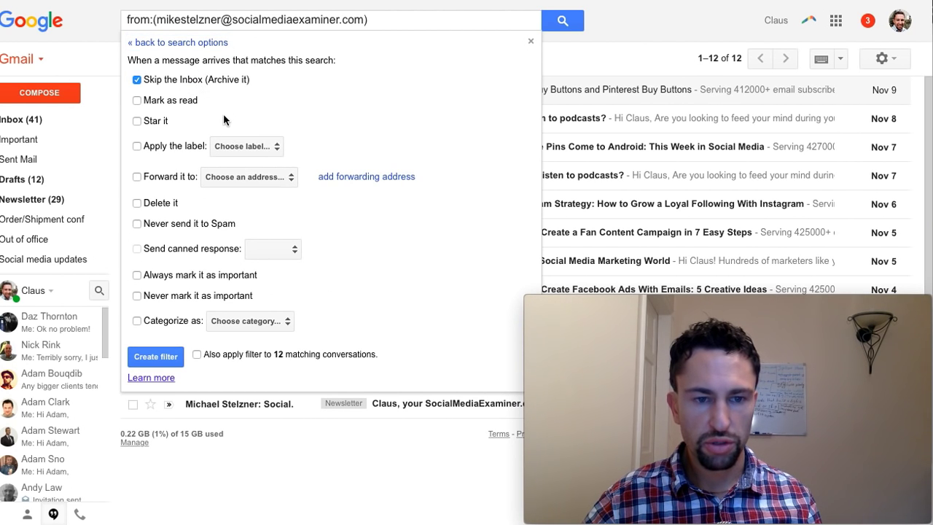
click(175, 103)
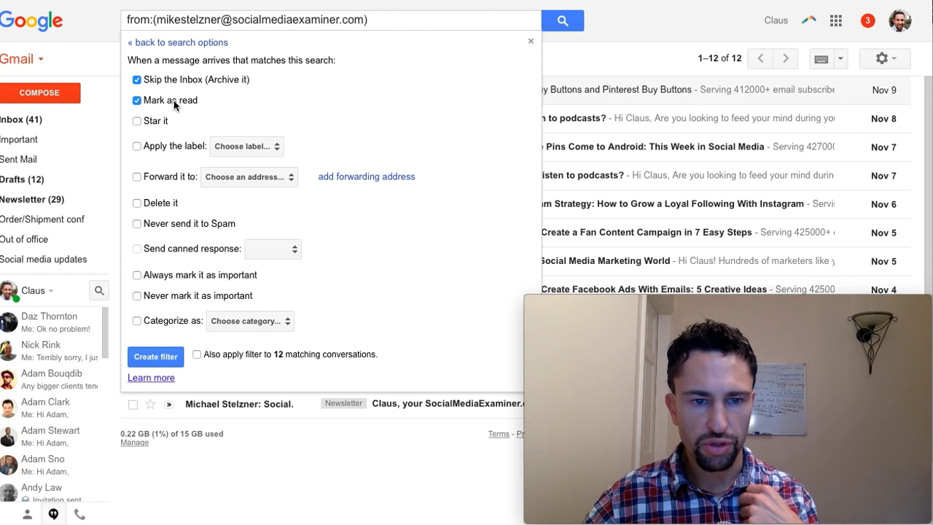
click(173, 102)
click(231, 148)
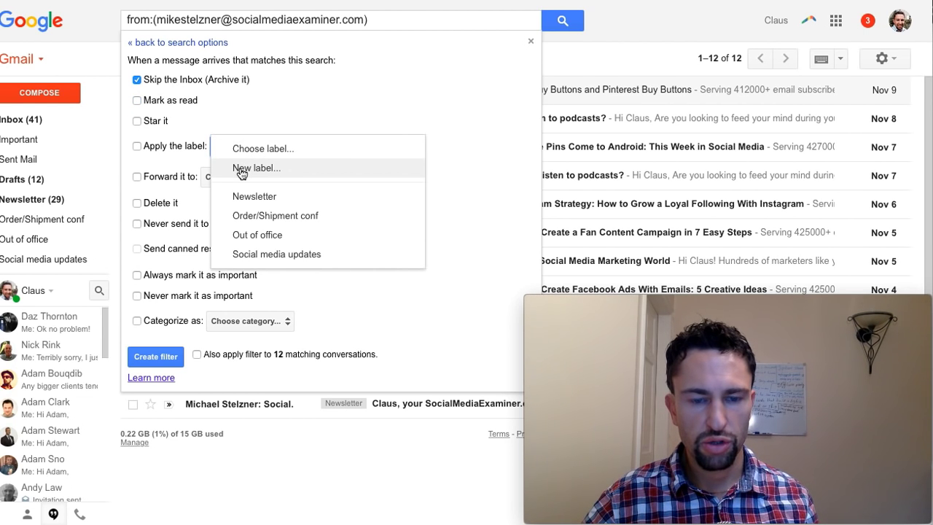
click(258, 197)
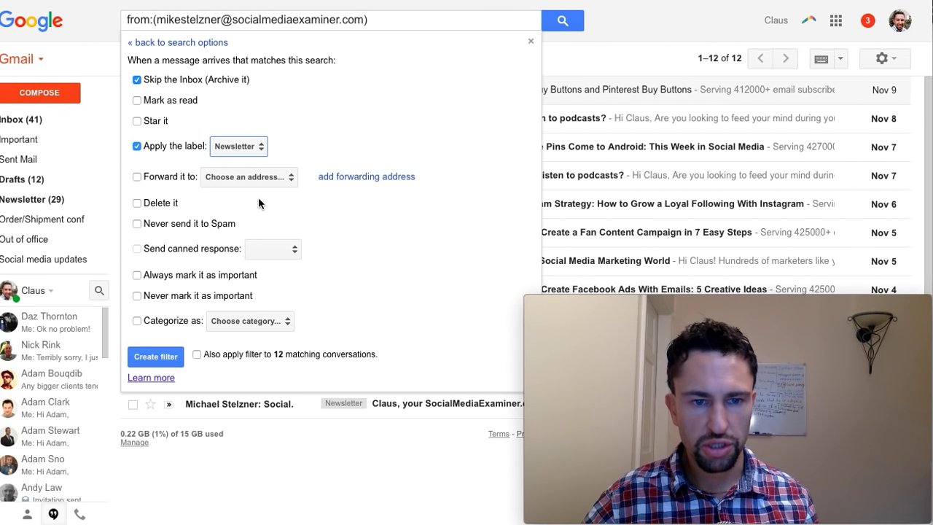
click(197, 354)
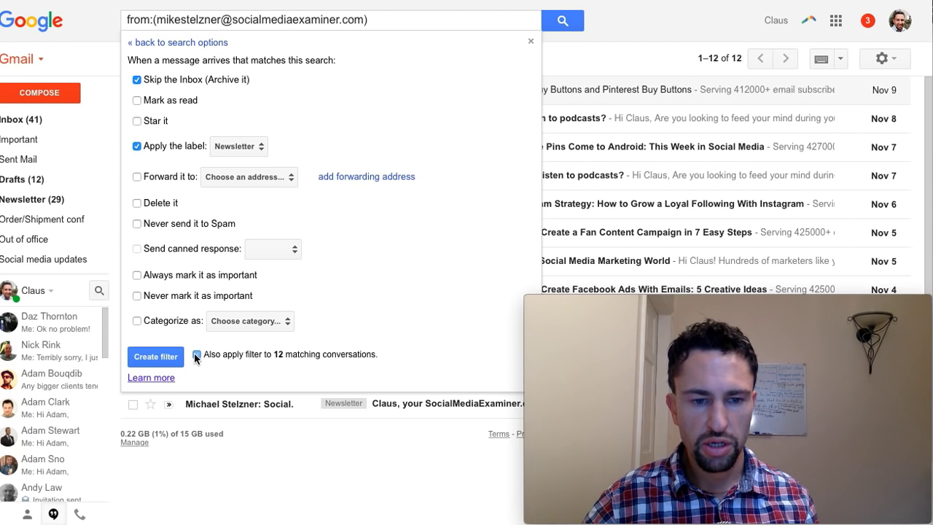
click(156, 357)
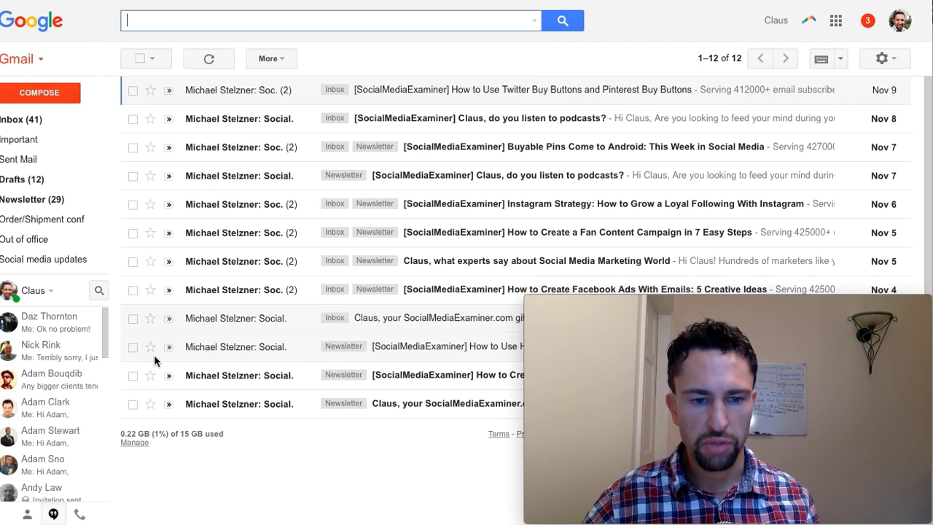
Check the Newsletter label's 35 conversations, then go back to the inbox
click(24, 120)
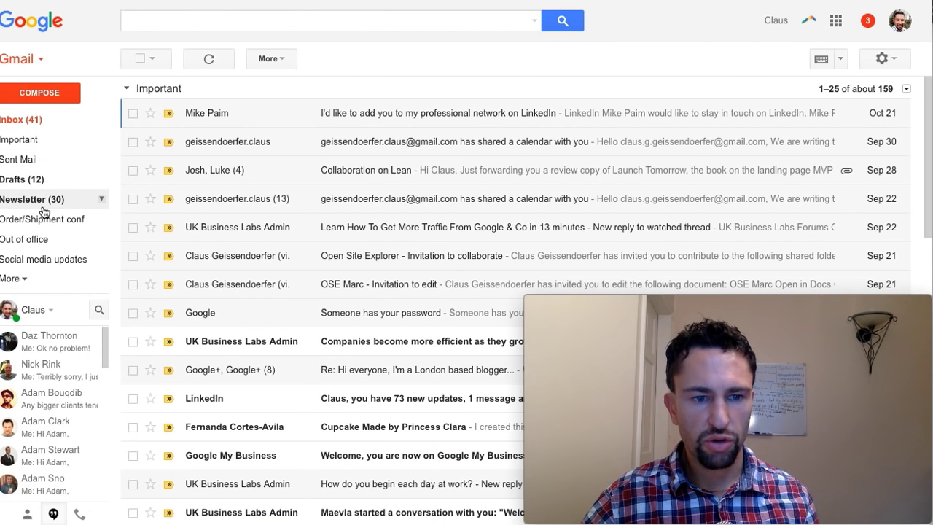
click(46, 199)
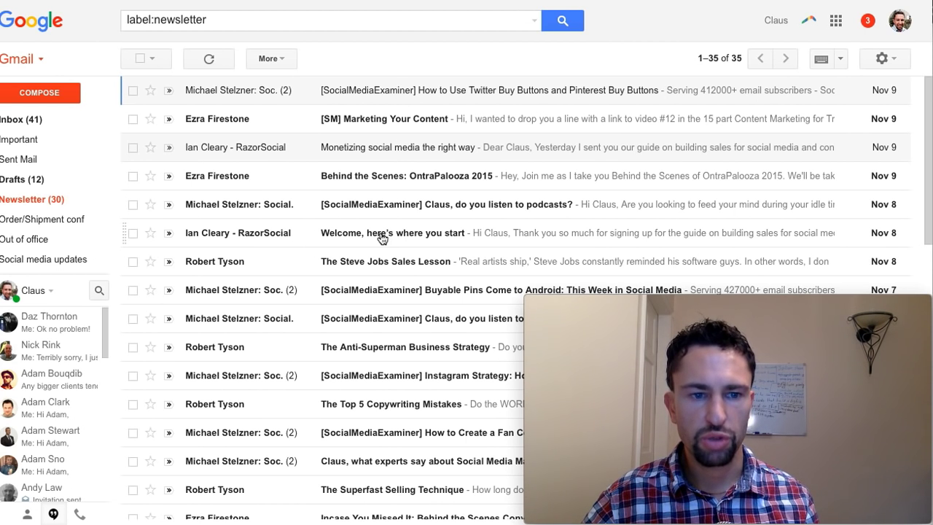
click(22, 119)
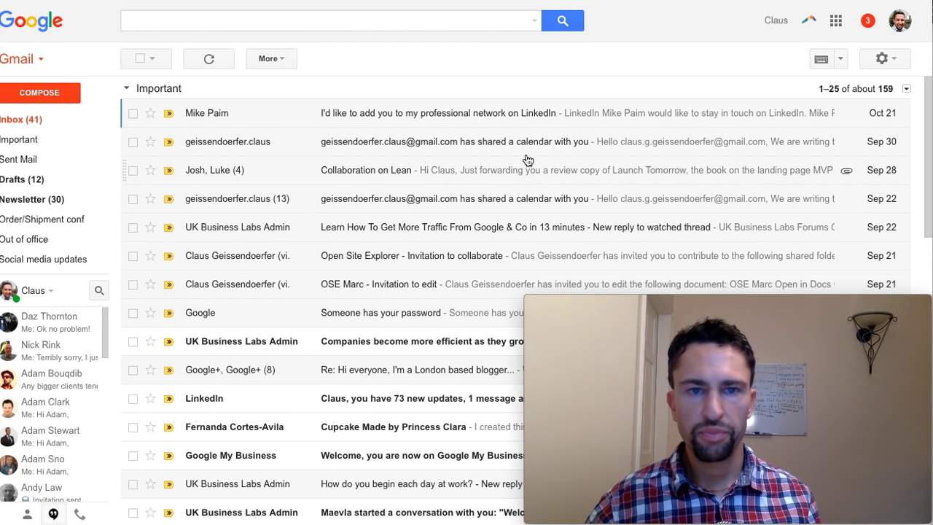
Set auto-advance to the previous (older) conversation, show Send & Archive in replies, and save
click(899, 63)
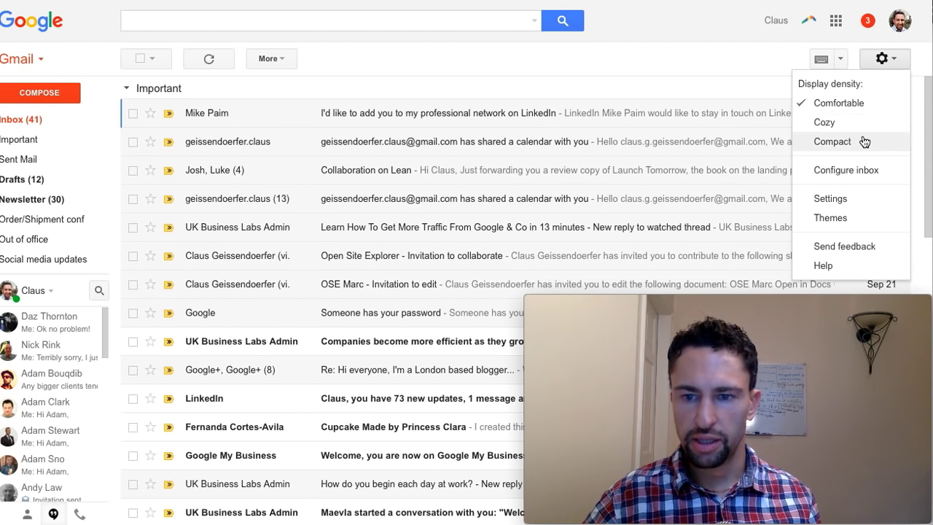
click(831, 199)
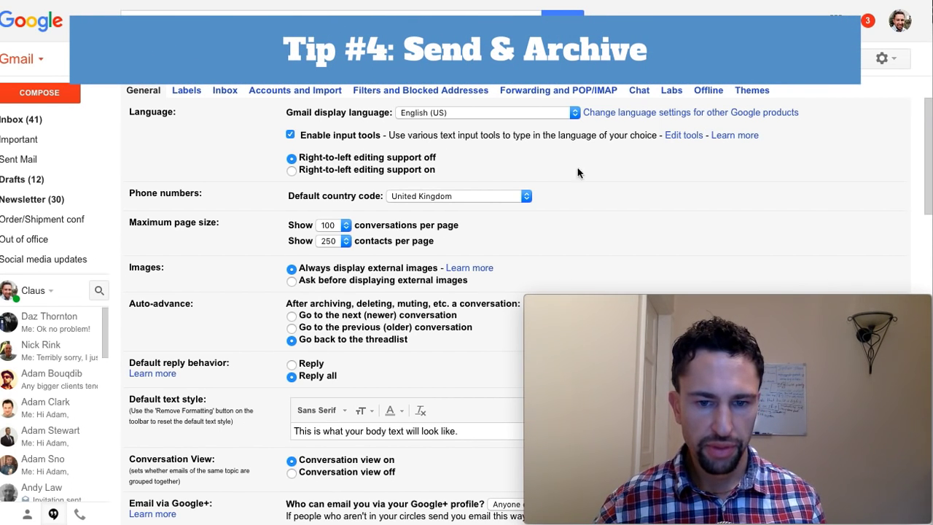
click(347, 330)
scroll(347, 329, down, 1)
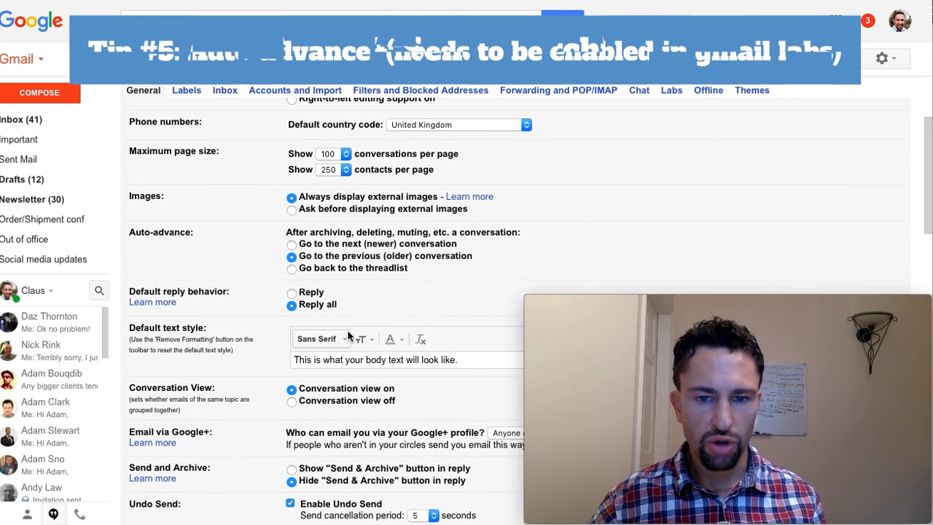
click(360, 268)
click(358, 256)
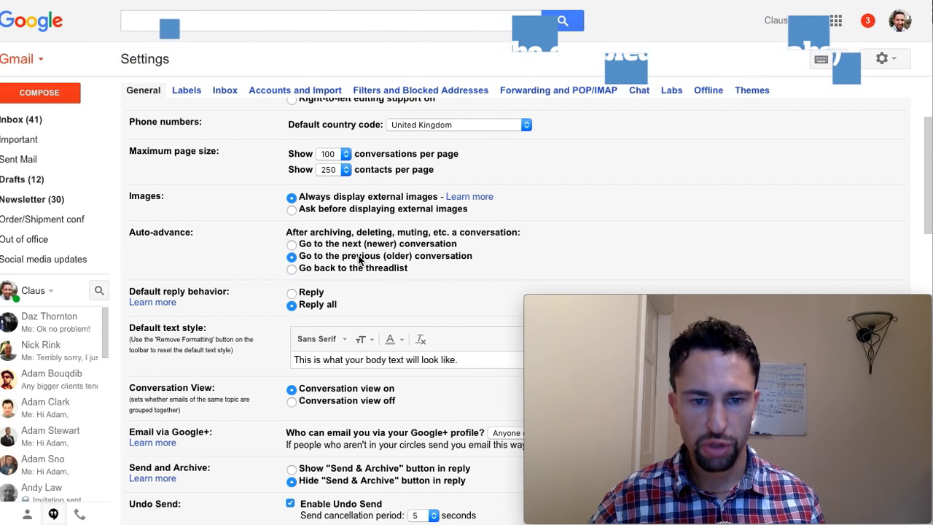
scroll(358, 262, down, 2)
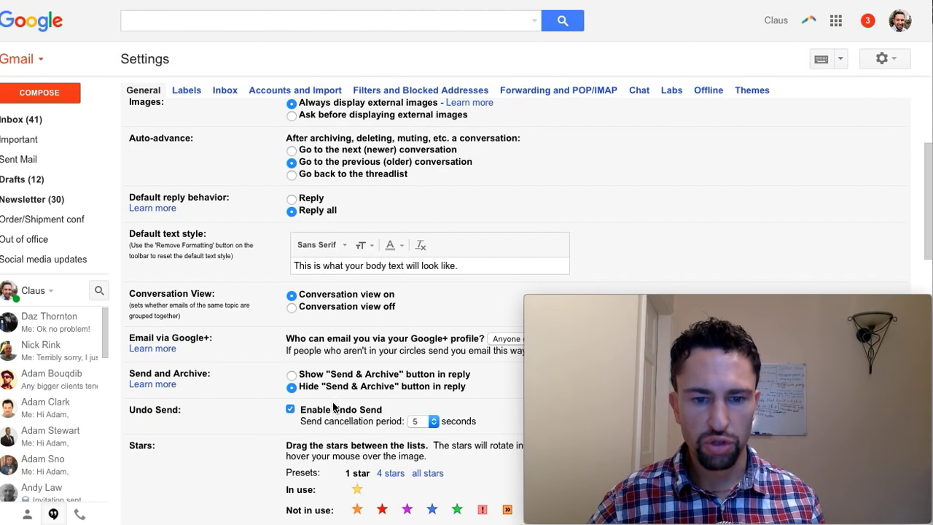
click(291, 374)
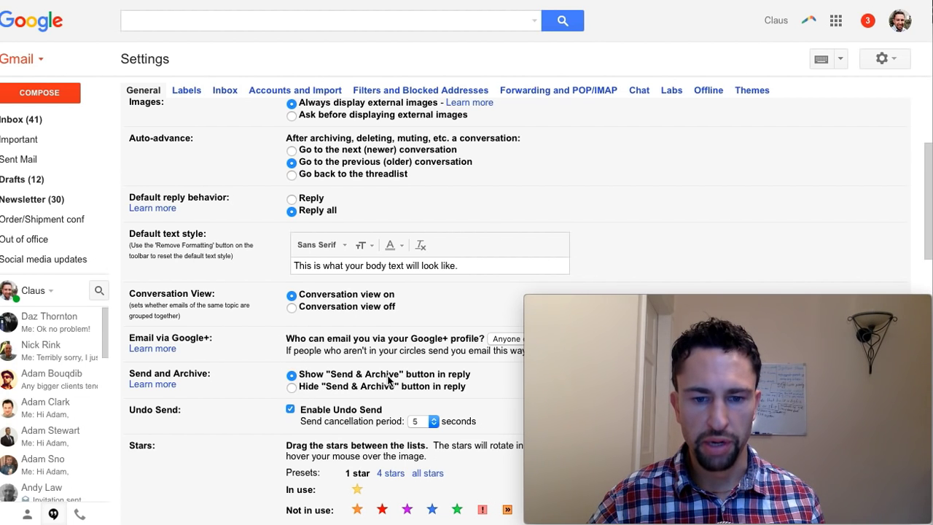
scroll(387, 377, down, 5)
scroll(388, 376, down, 8)
click(479, 351)
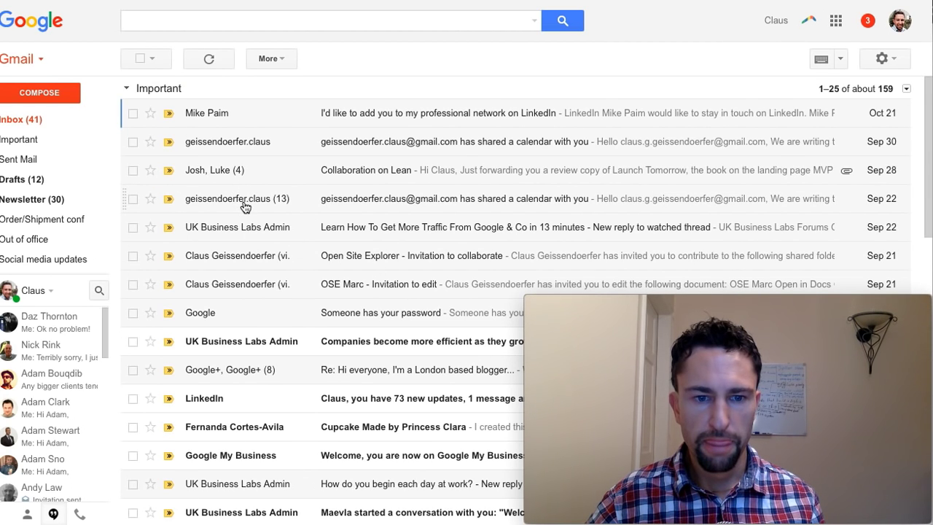
Reply 'Thanks' to the shared-calendar thread via Send & Archive, then archive the next email
click(245, 207)
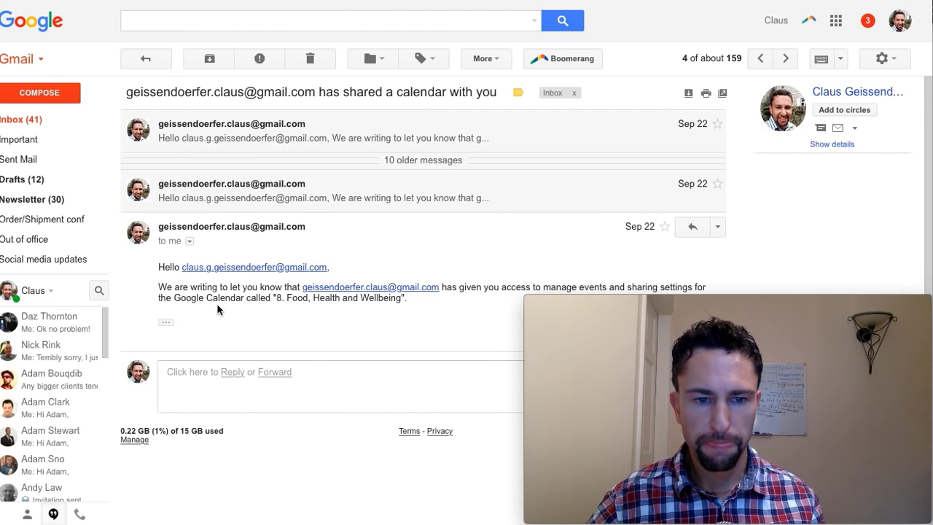
click(328, 386)
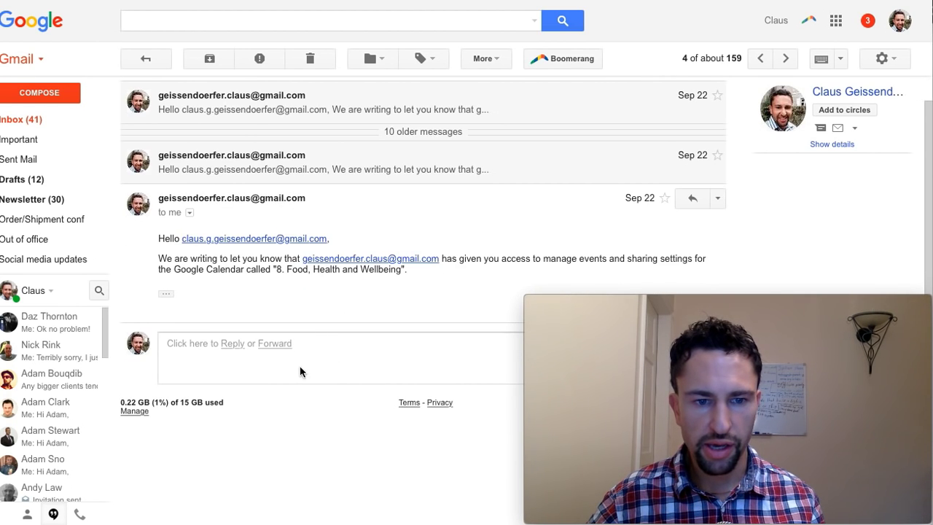
text(Thanks)
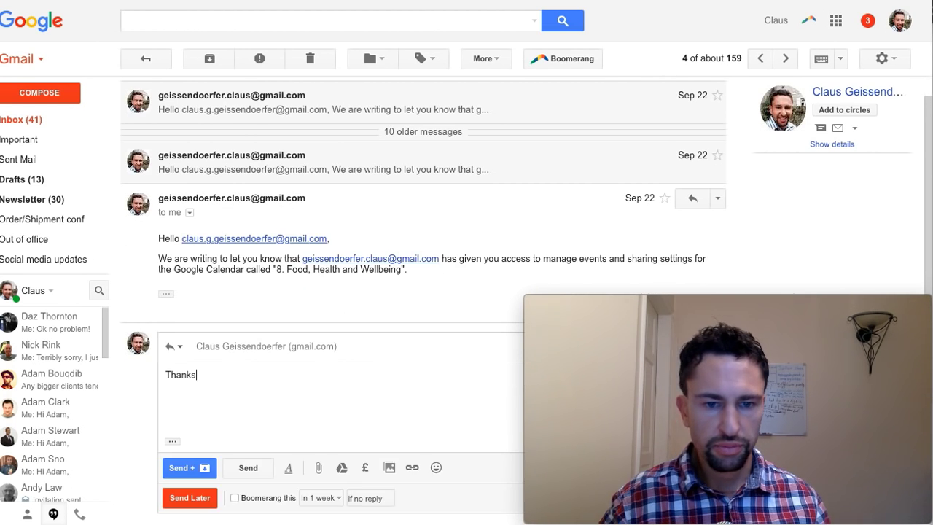
click(192, 470)
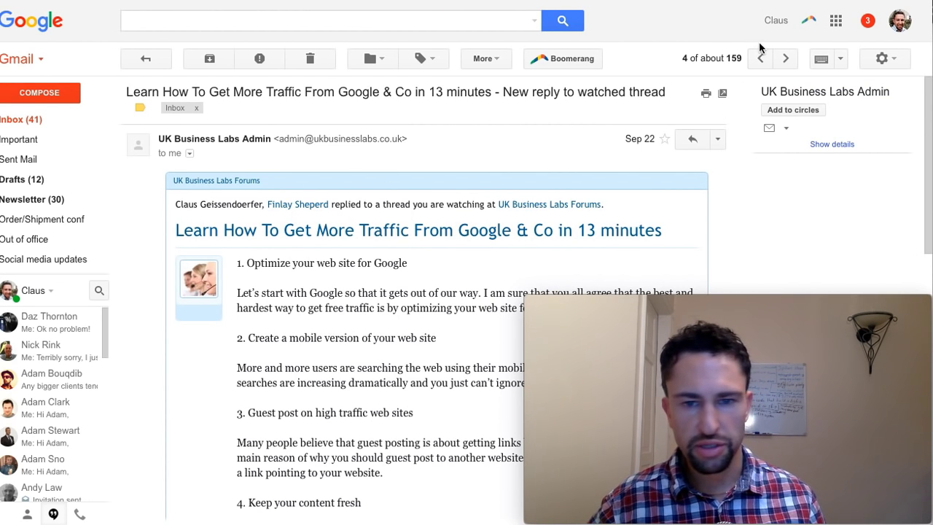
click(210, 59)
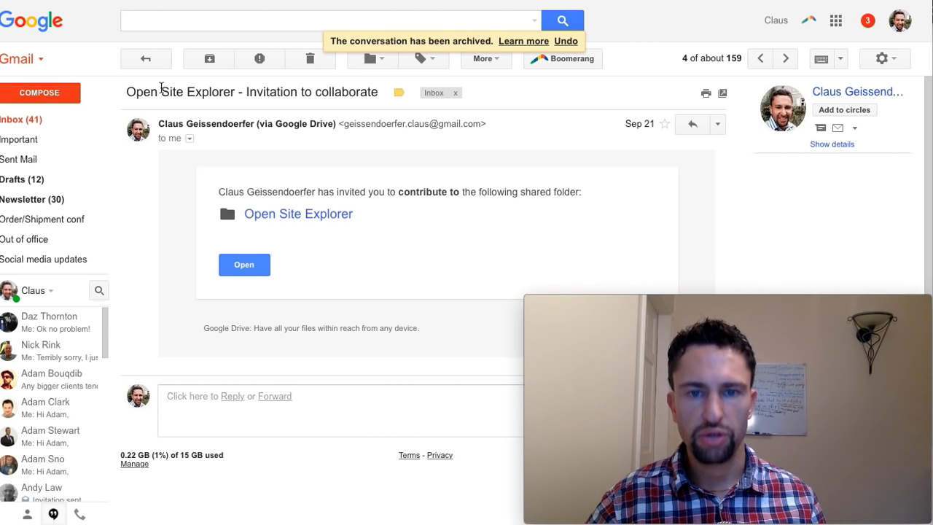
click(21, 119)
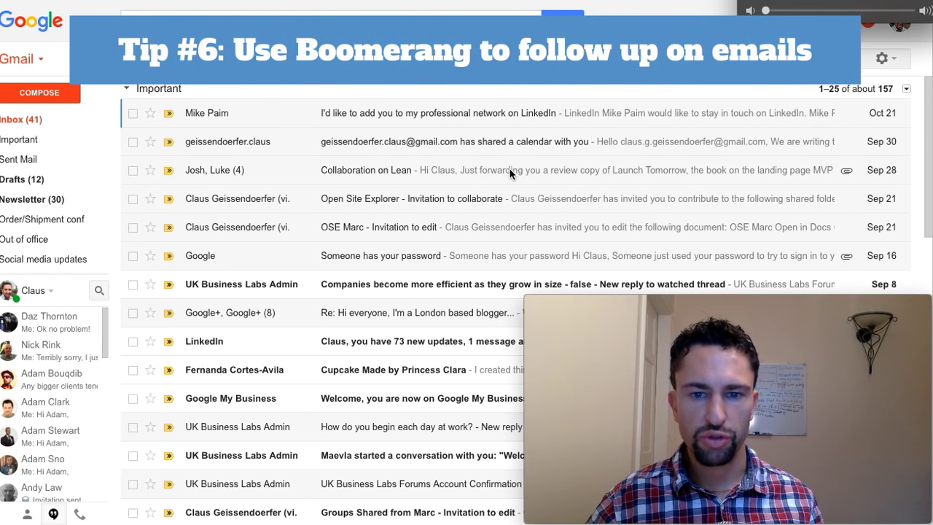
click(514, 169)
scroll(204, 330, down, 2)
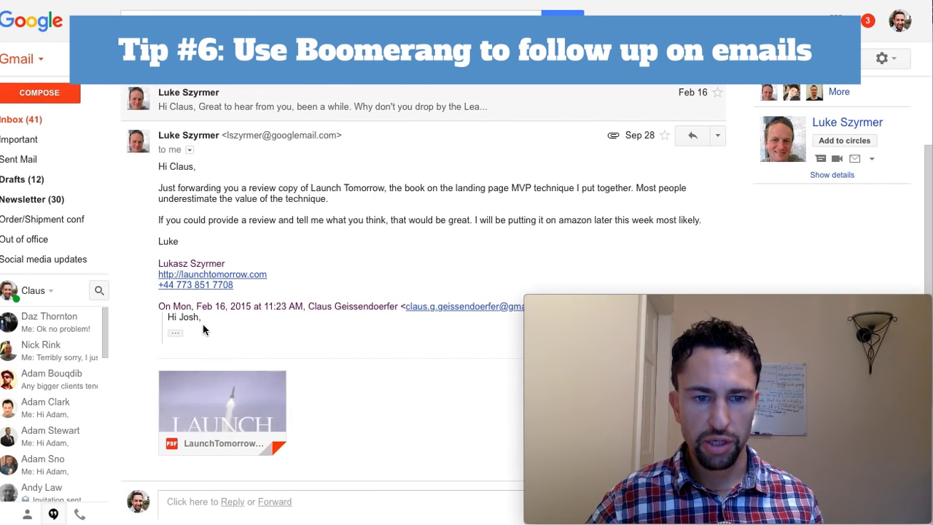
scroll(315, 370, down, 2)
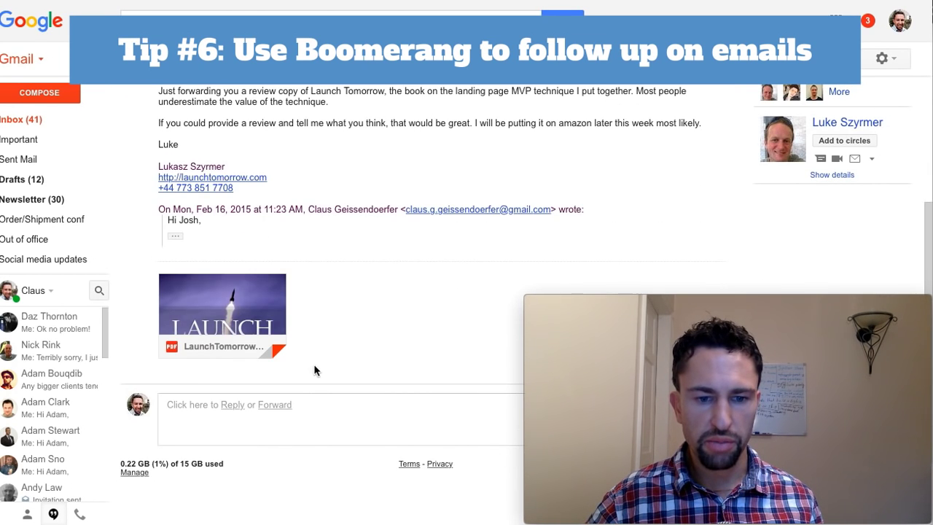
click(340, 428)
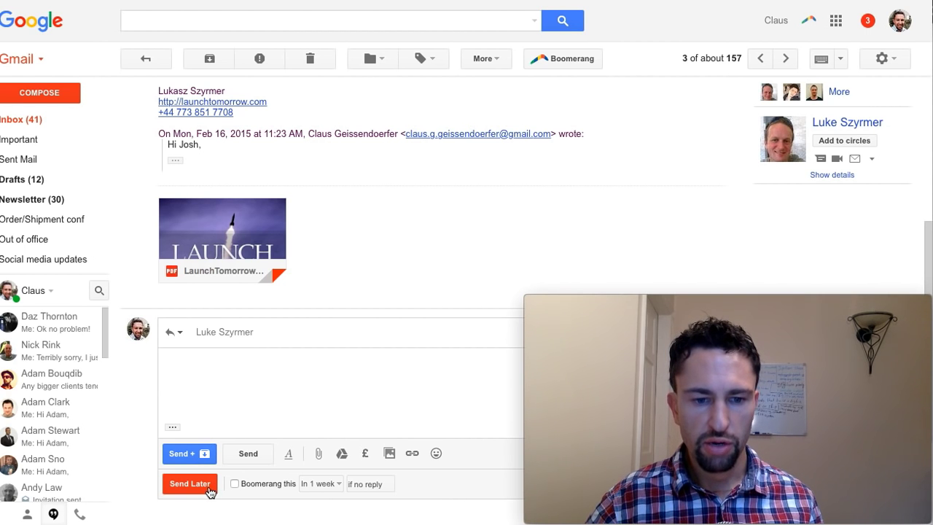
click(235, 484)
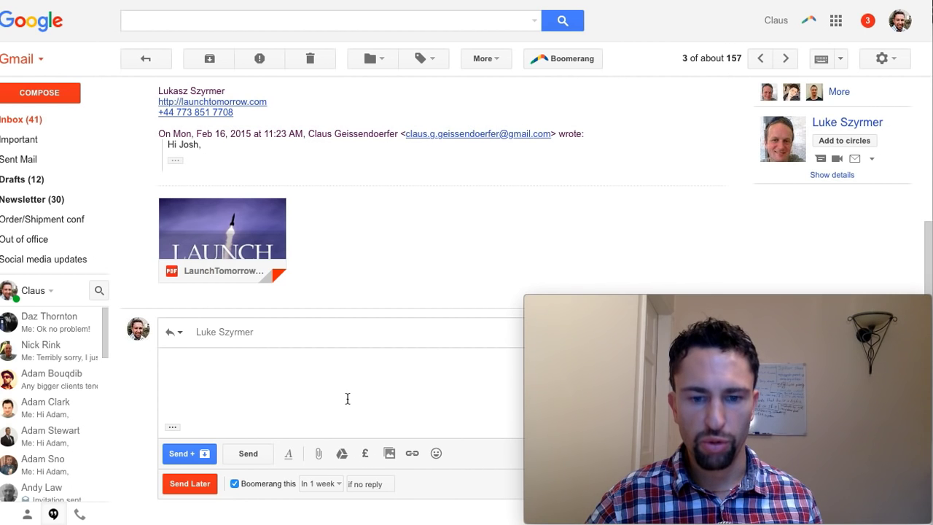
scroll(345, 398, down, 2)
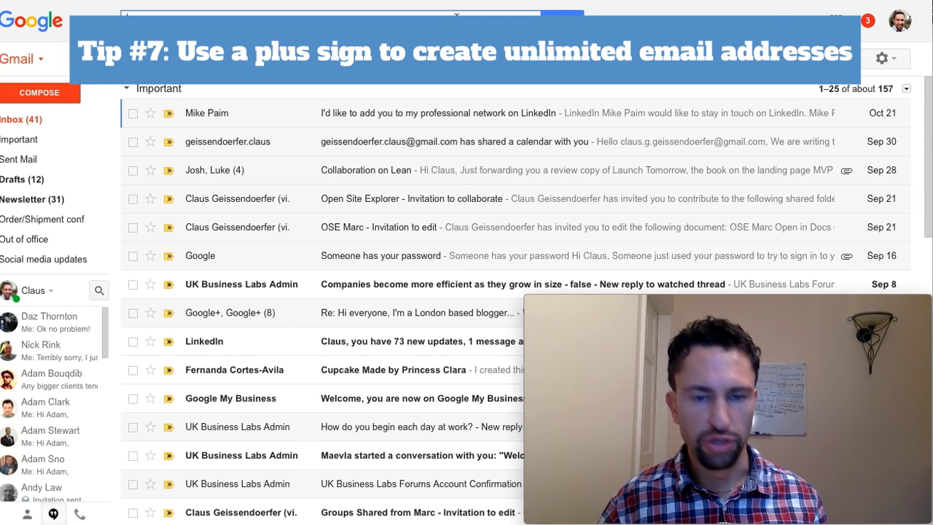
Submit the article's newsletter sign-up form with the plus-tagged alias address
key(ctrl+v)
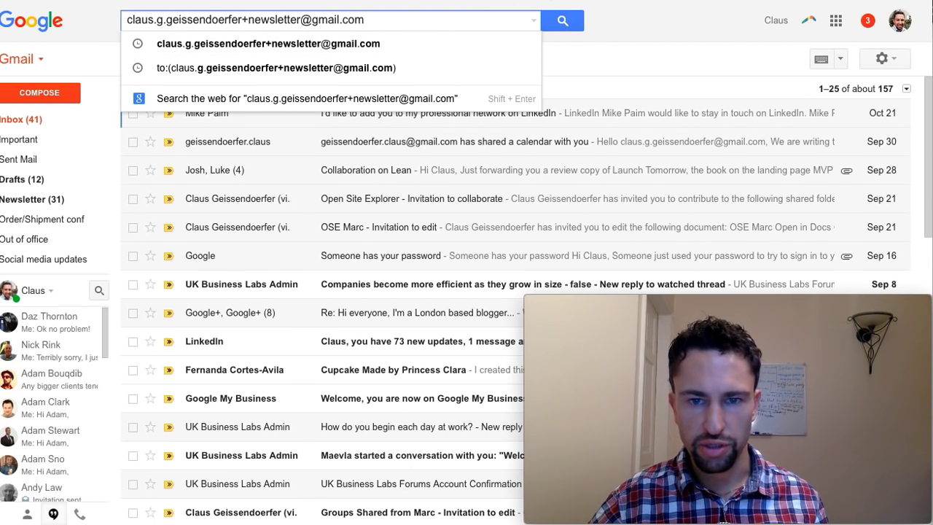
click(546, 2)
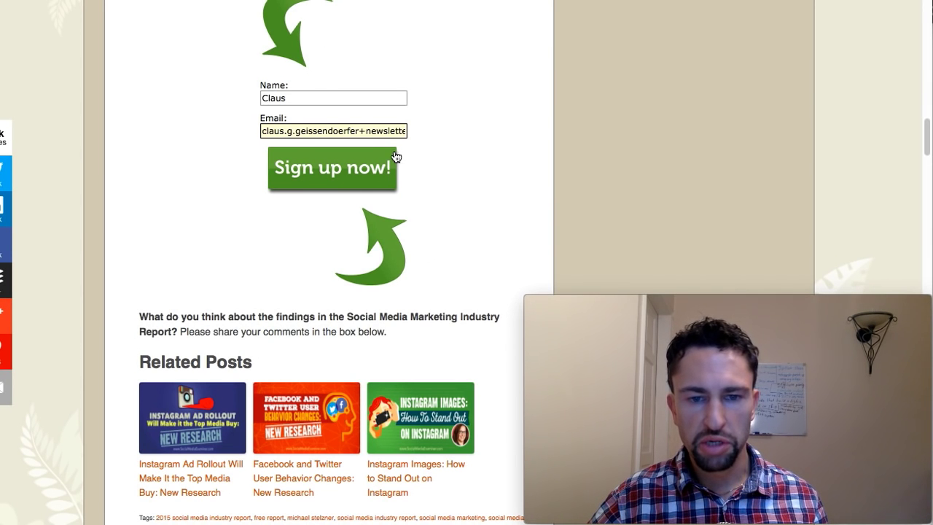
click(371, 181)
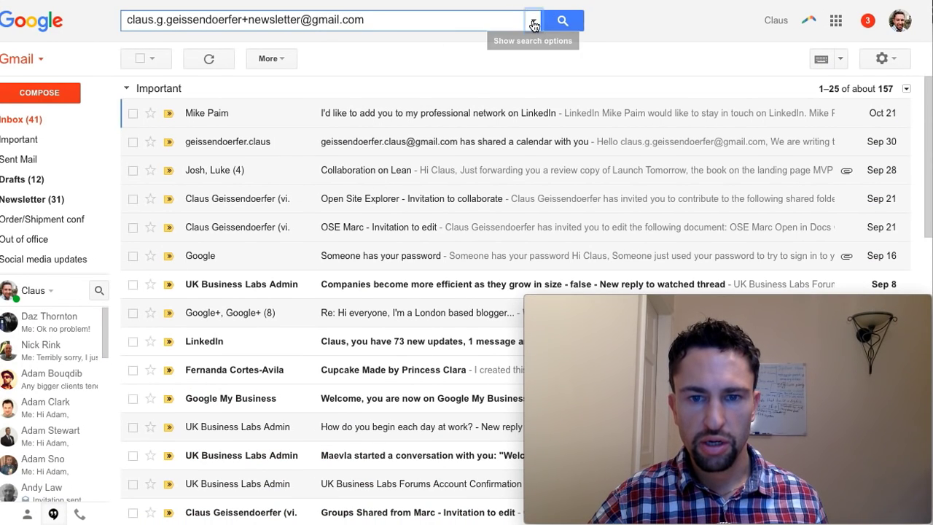
Search Gmail for the newsletter alias to list its 31 emails, then clear the search
click(534, 22)
click(492, 367)
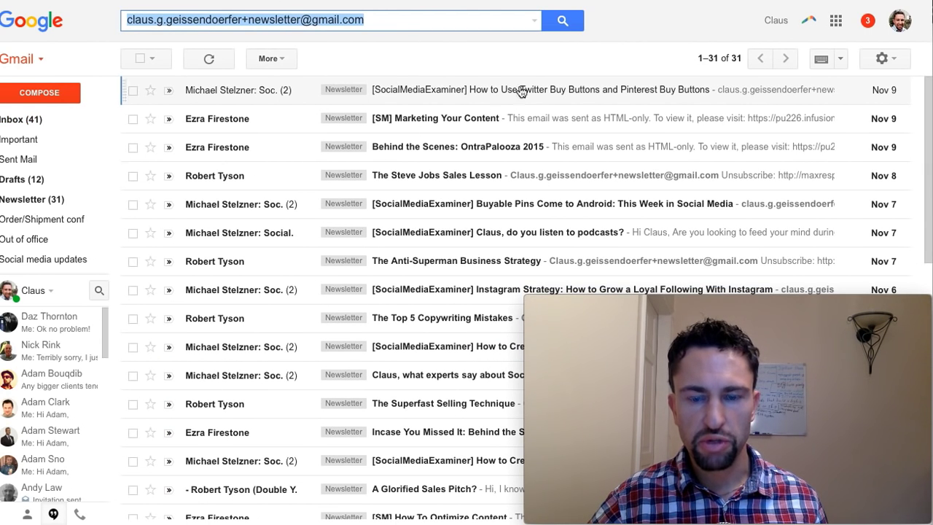
click(531, 23)
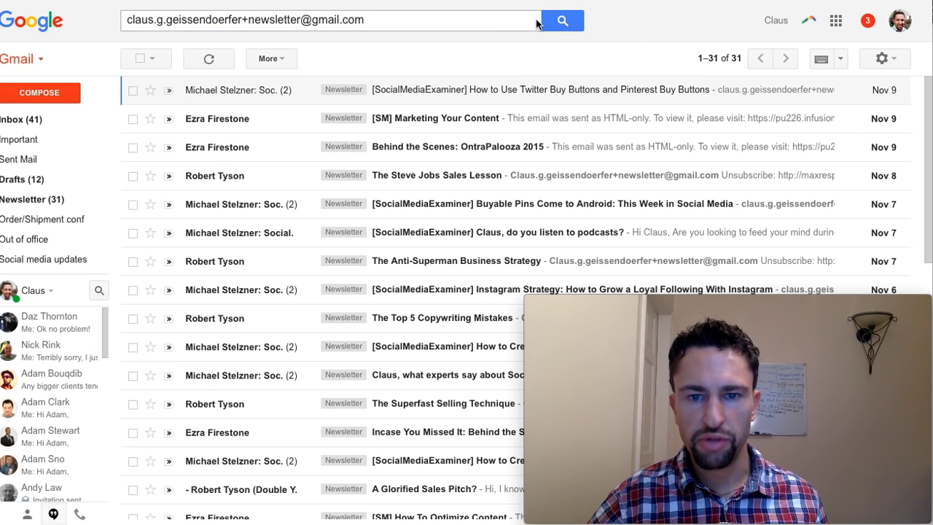
click(516, 23)
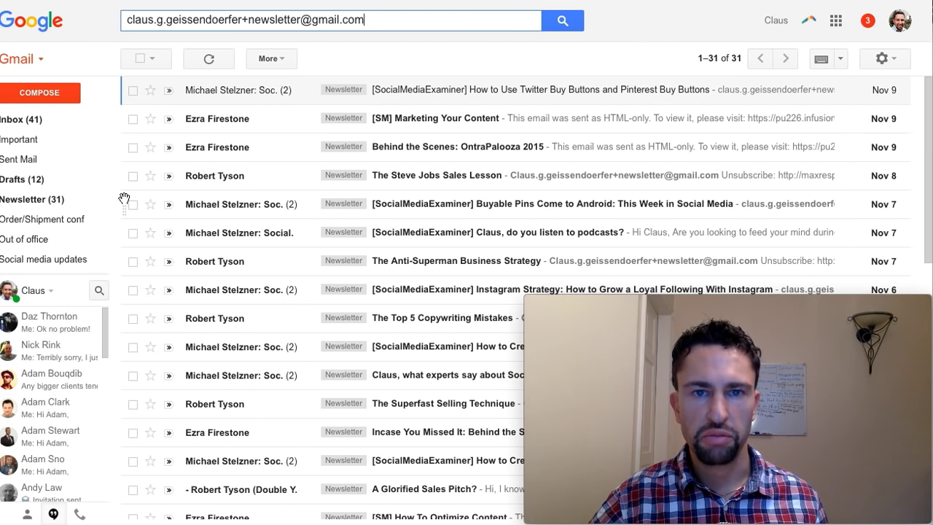
key(alt+Left)
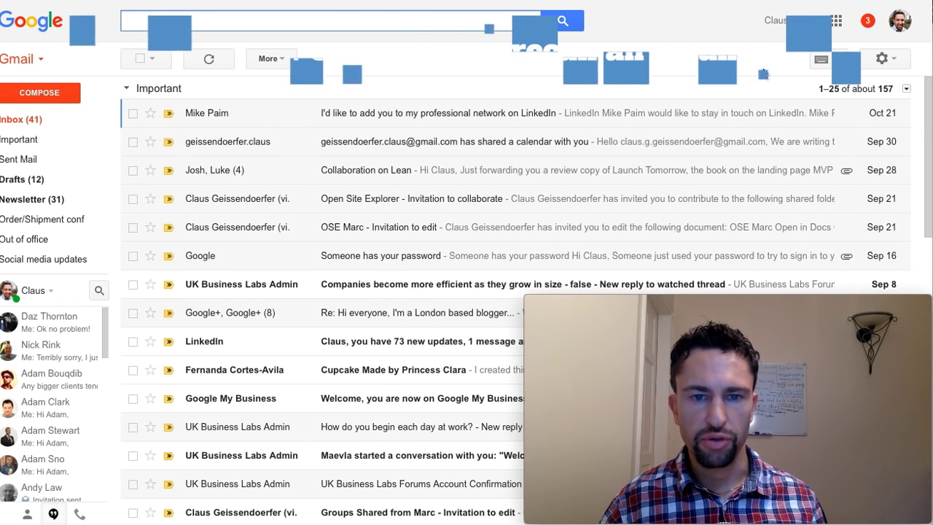
Make Reply all the default reply behaviour in settings, then return to the inbox
click(884, 57)
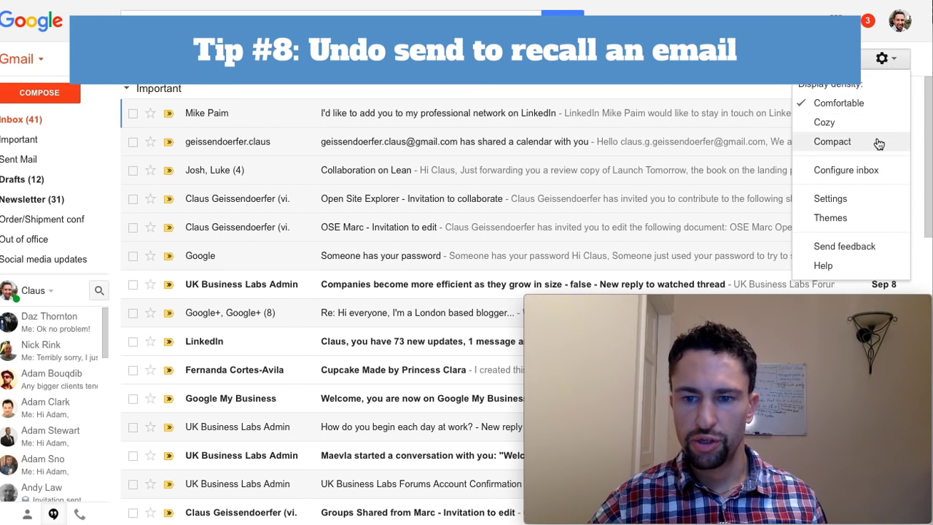
click(860, 195)
scroll(518, 195, down, 1)
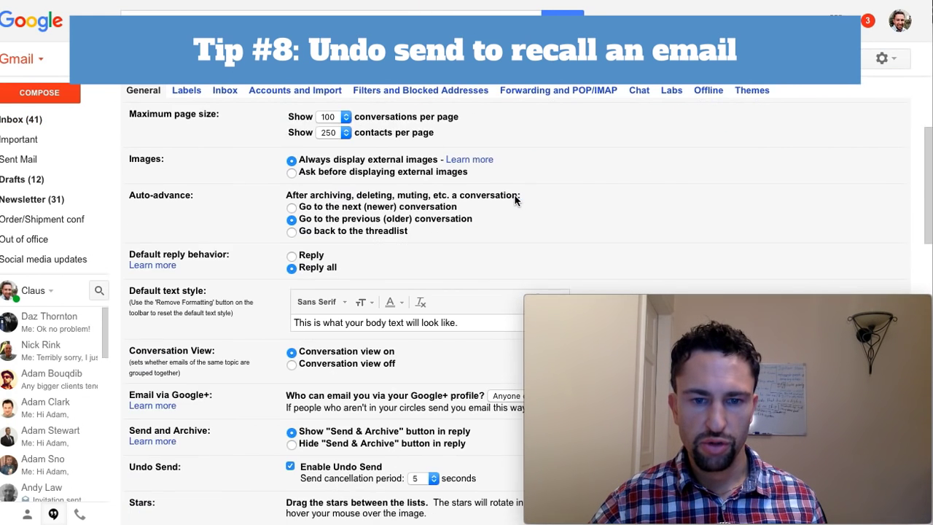
scroll(211, 143, down, 5)
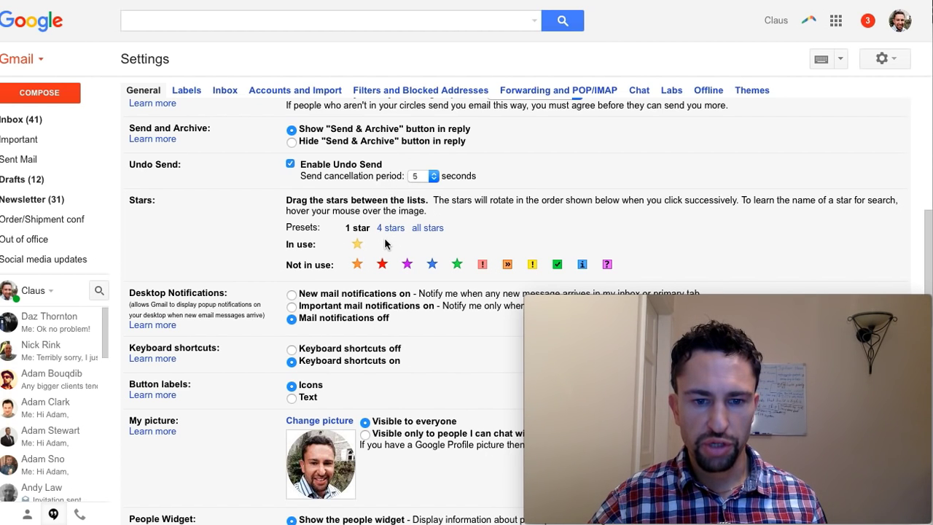
scroll(384, 241, up, 3)
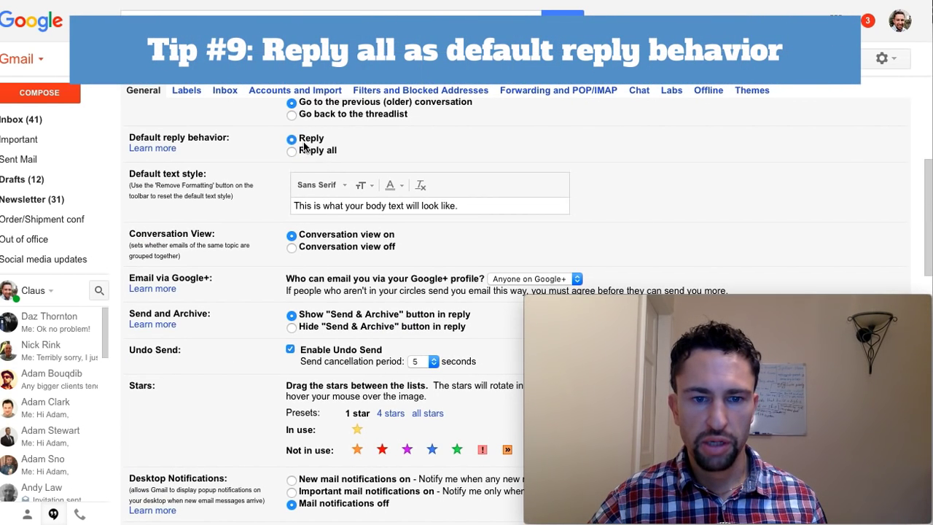
click(306, 139)
click(307, 151)
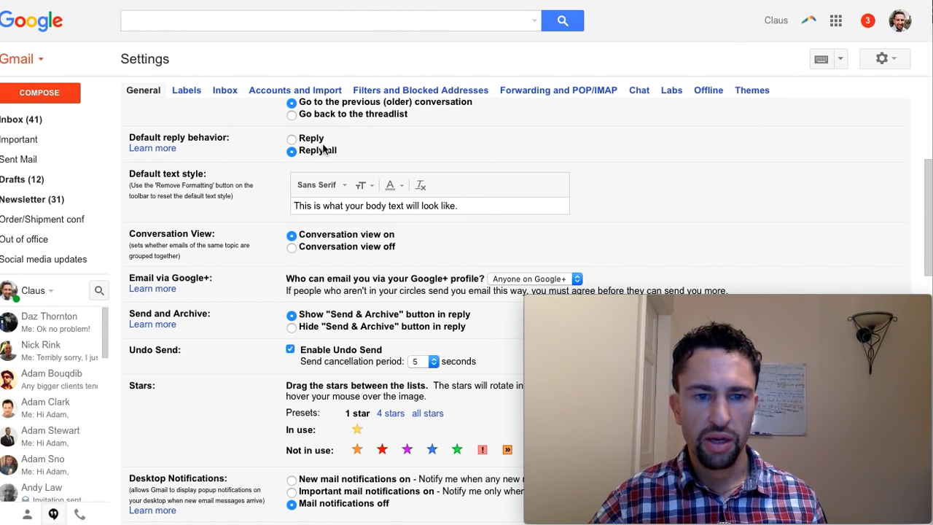
click(30, 120)
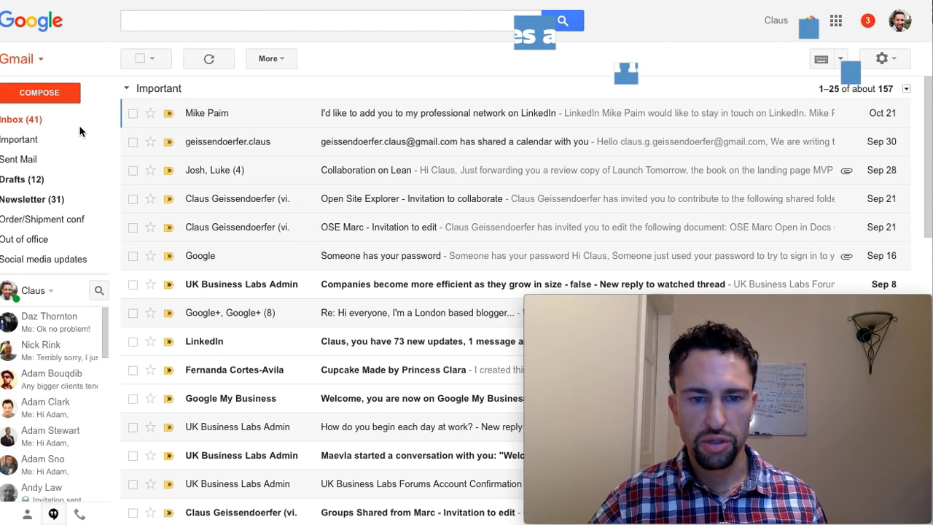
Reply to the Collaboration on Lean thread with the New Lead Design Dorado canned response
click(376, 175)
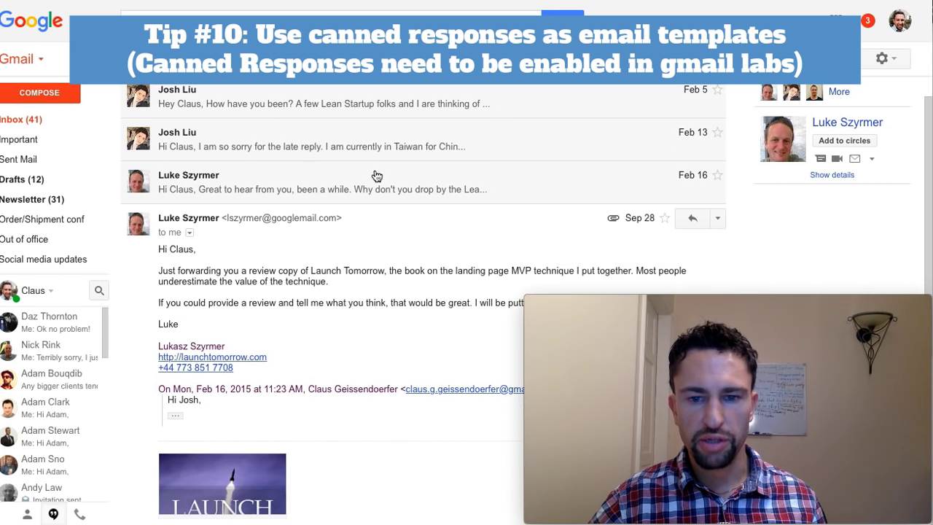
scroll(377, 175, down, 3)
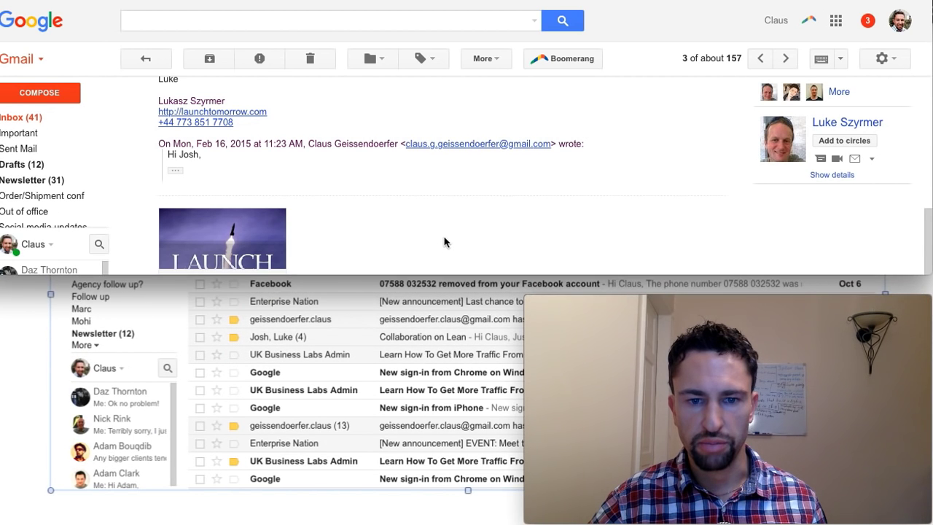
click(374, 106)
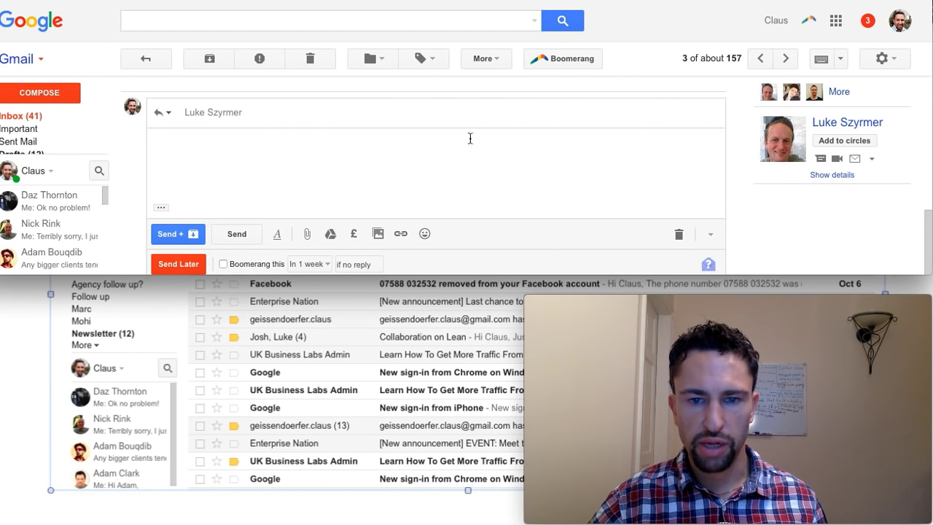
click(710, 235)
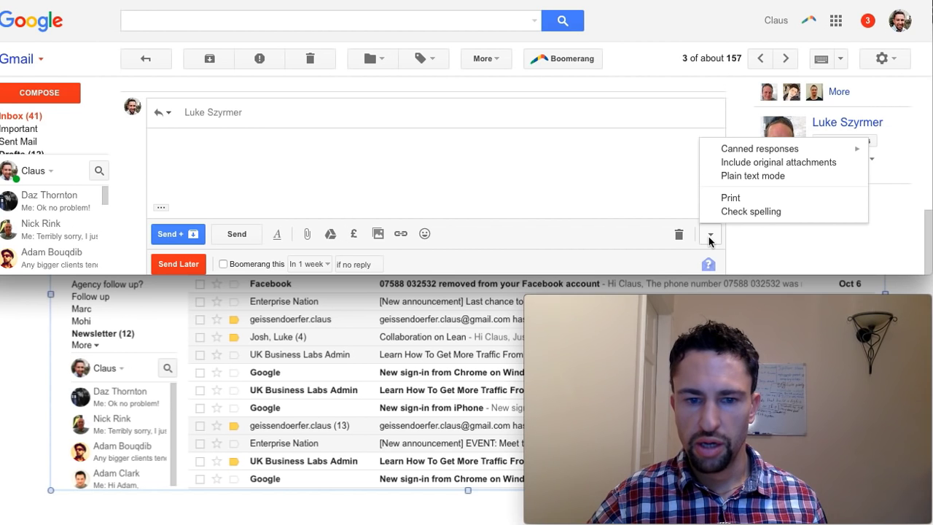
mouse_move(736, 150)
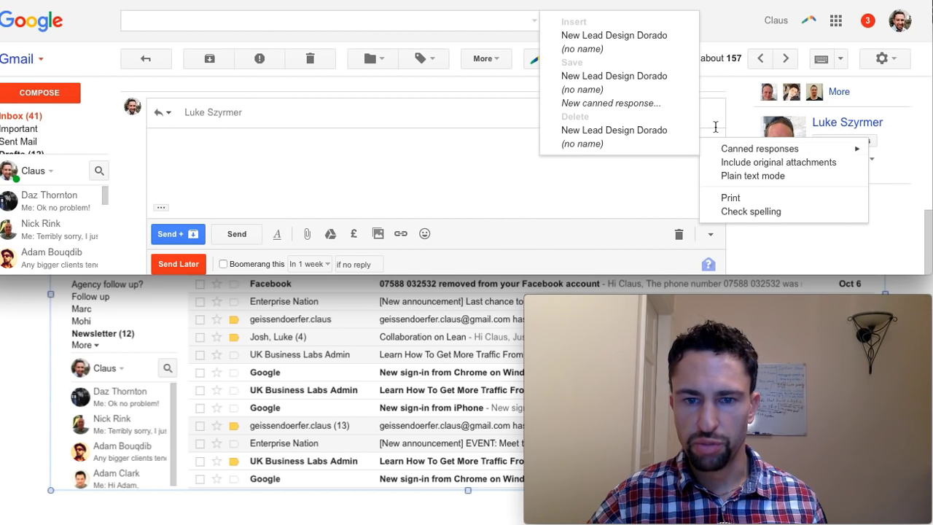
click(606, 34)
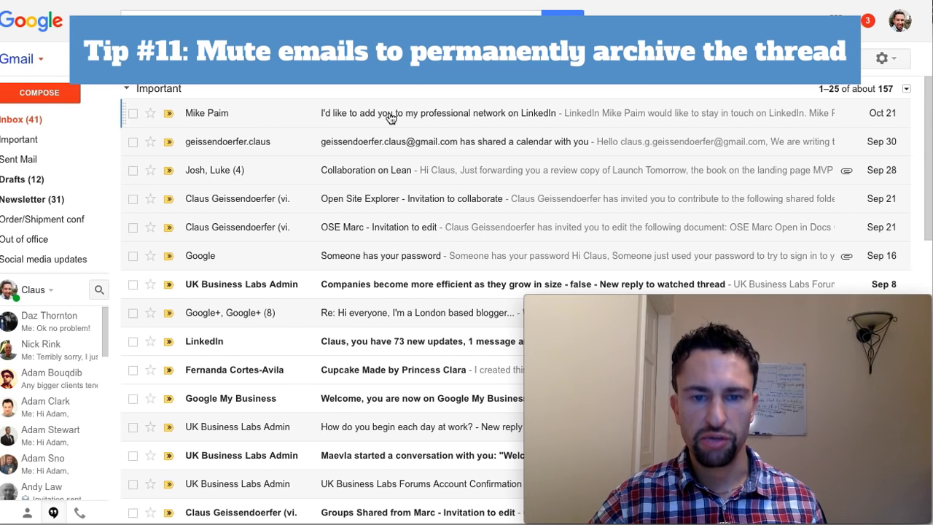
Mute the 'Collaboration on Lean' conversation and return to the inbox list
click(384, 172)
click(490, 58)
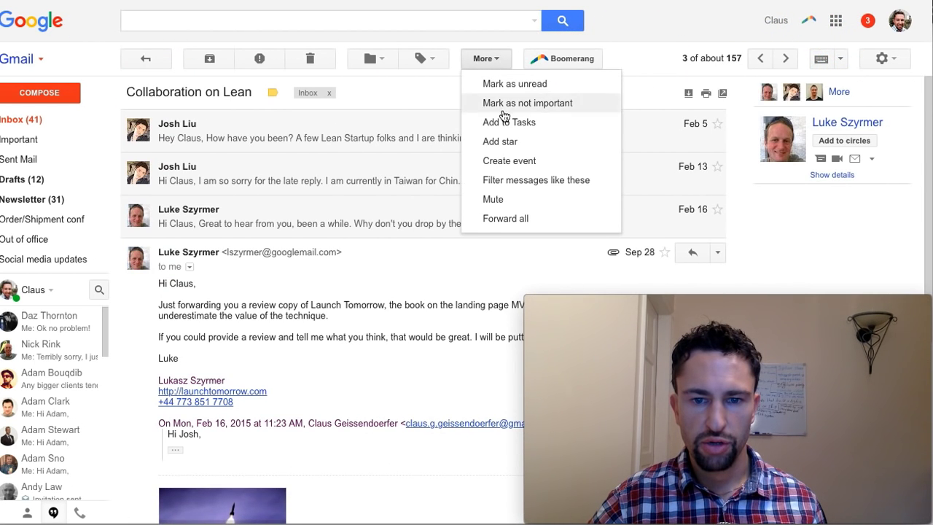
click(516, 199)
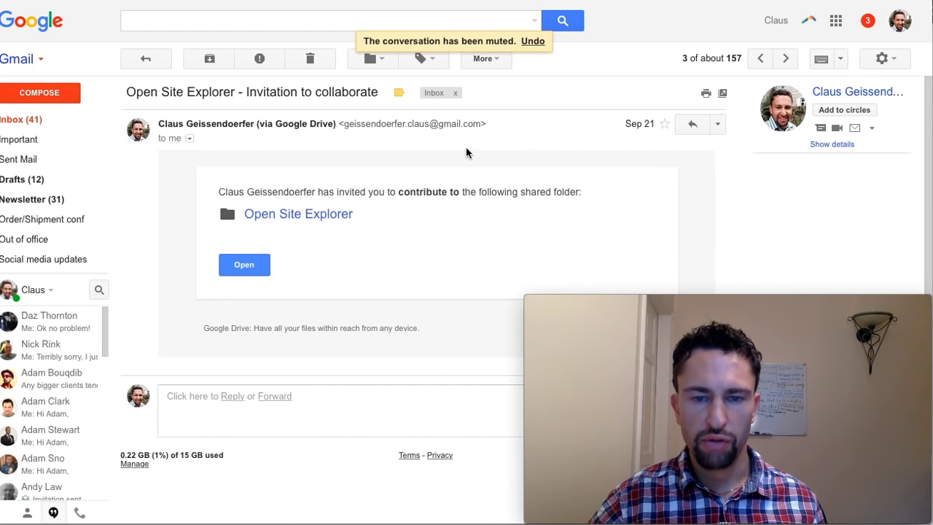
click(36, 121)
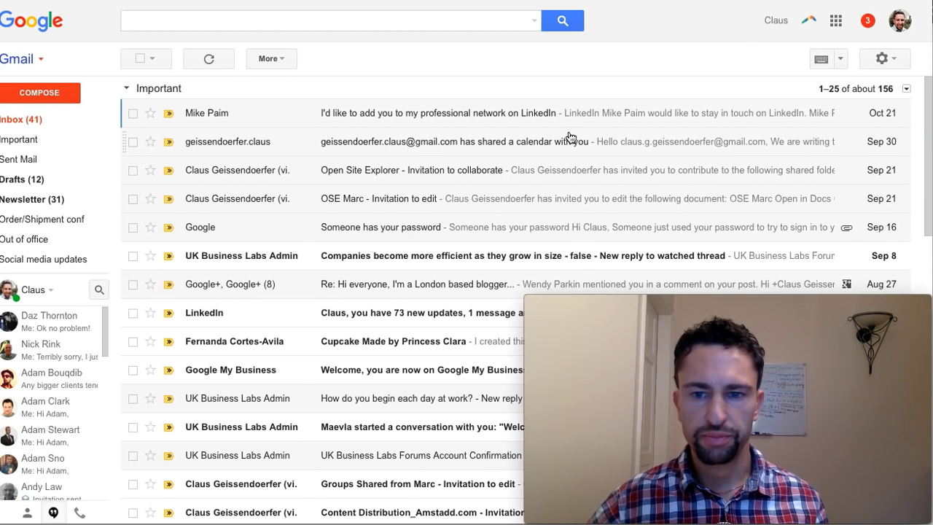
click(880, 58)
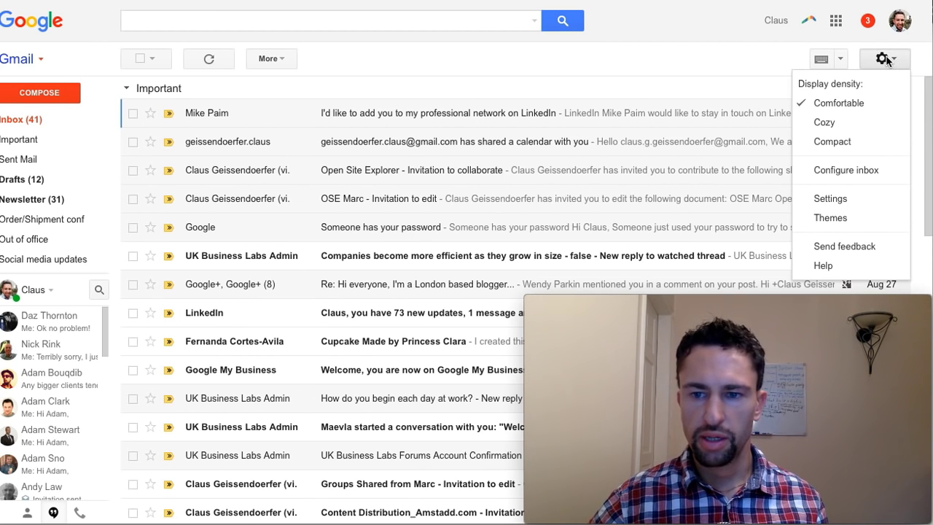
click(853, 198)
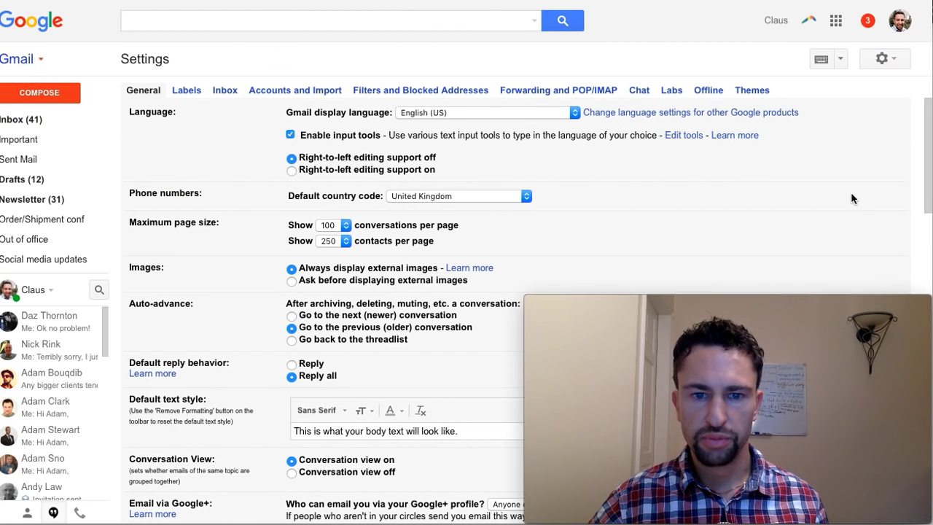
click(546, 92)
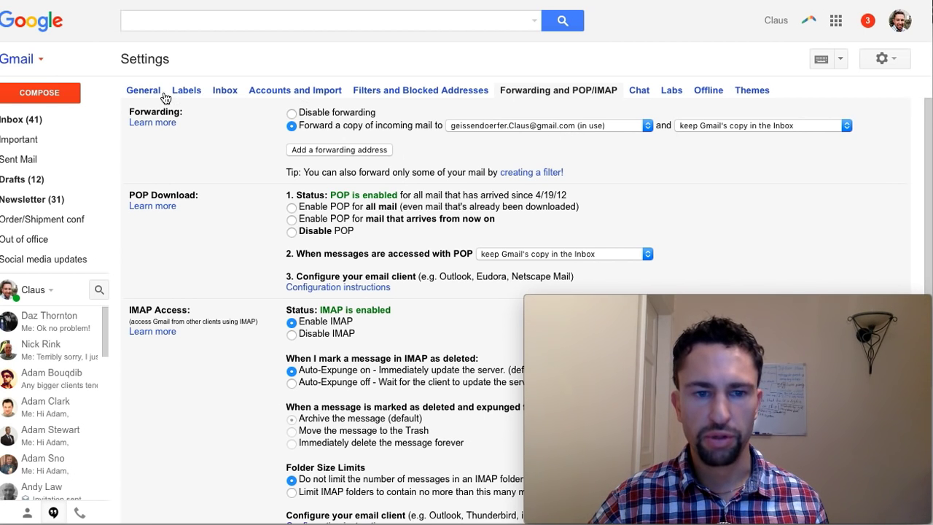
click(307, 93)
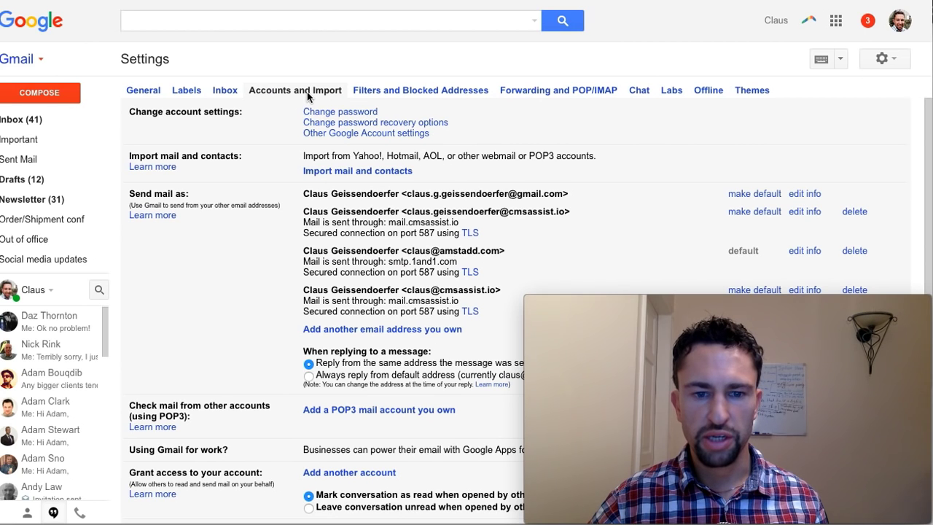
scroll(292, 233, down, 1)
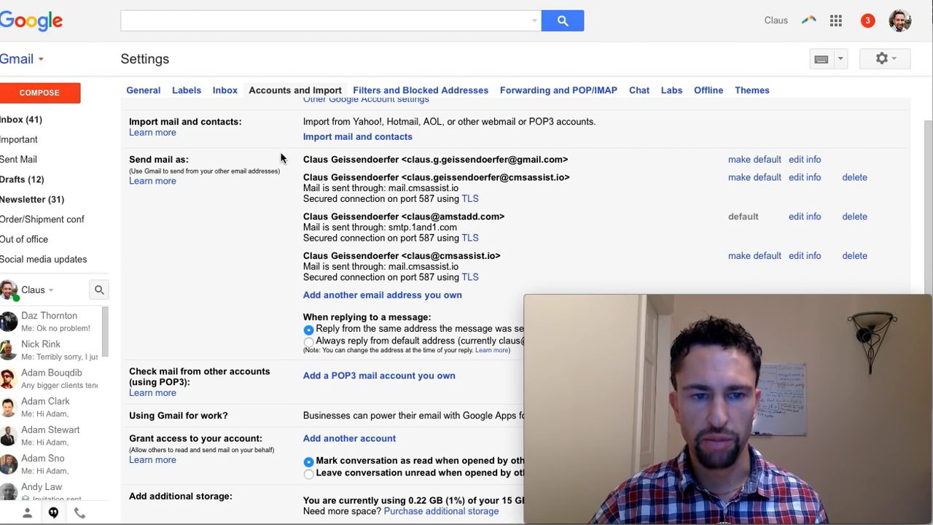
click(24, 120)
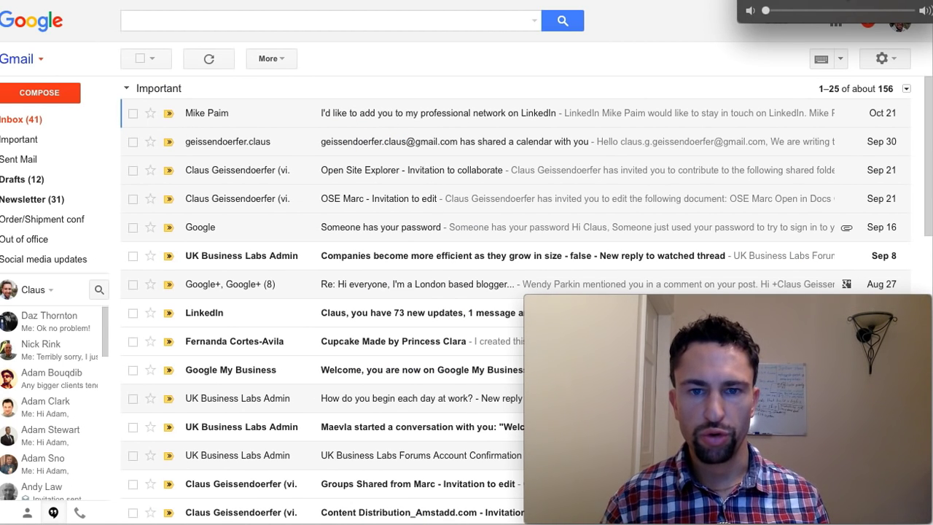